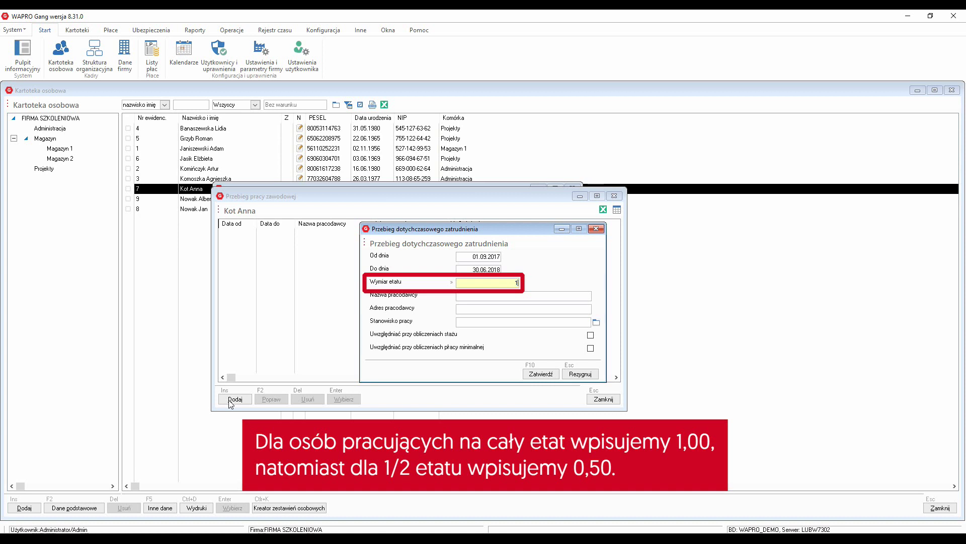
# - Enter the prior job: 1,00 etat at Biuro rachunkowe XYZ as księgowa, counted toward seniority and minimum pay
pyautogui.press('Tab')
pyautogui.write('Biuro rachunkowe XYZ')
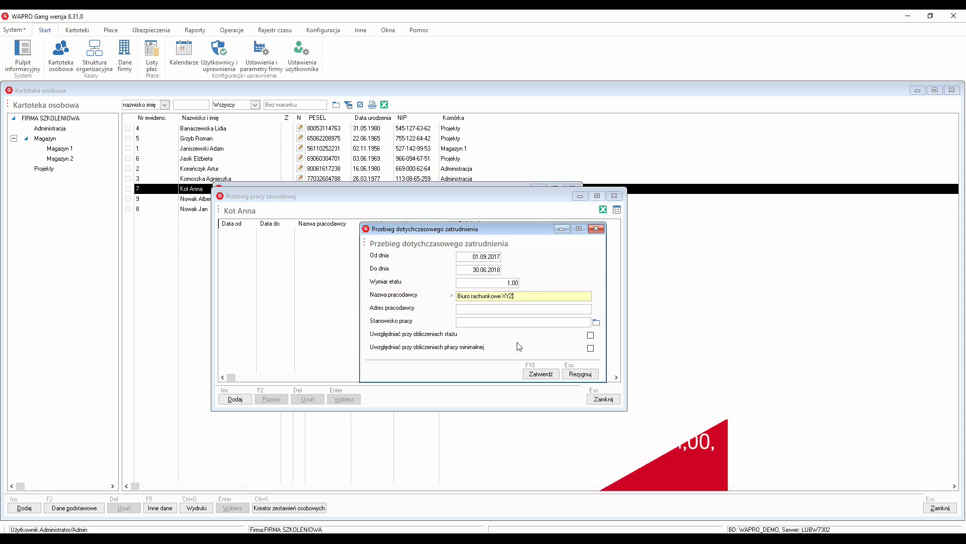
pyautogui.click(596, 325)
pyautogui.click(354, 373)
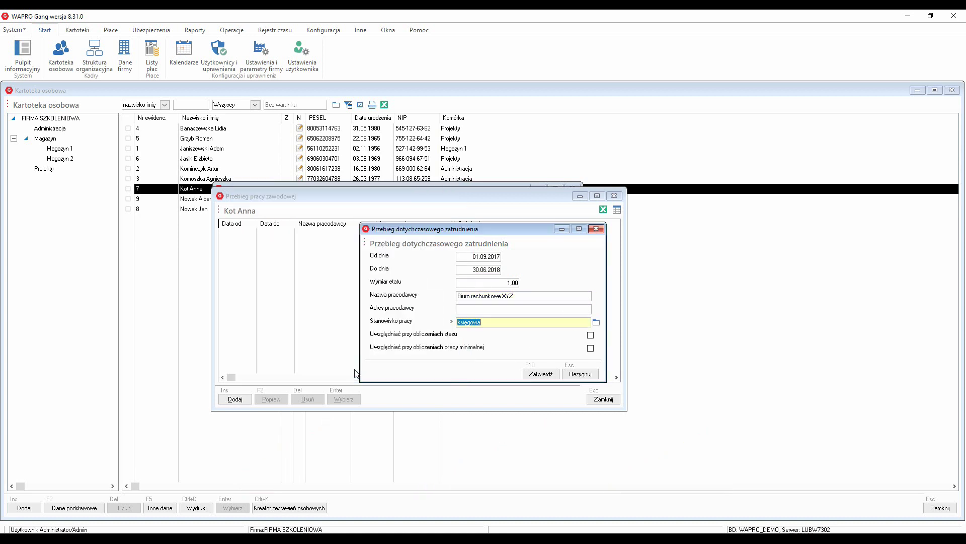
pyautogui.click(590, 335)
pyautogui.click(591, 347)
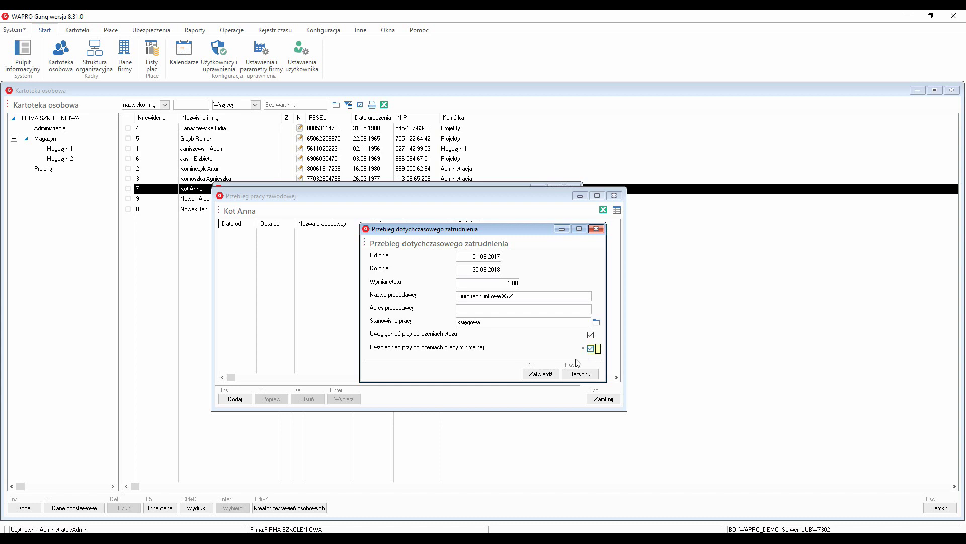
pyautogui.click(552, 374)
pyautogui.click(602, 399)
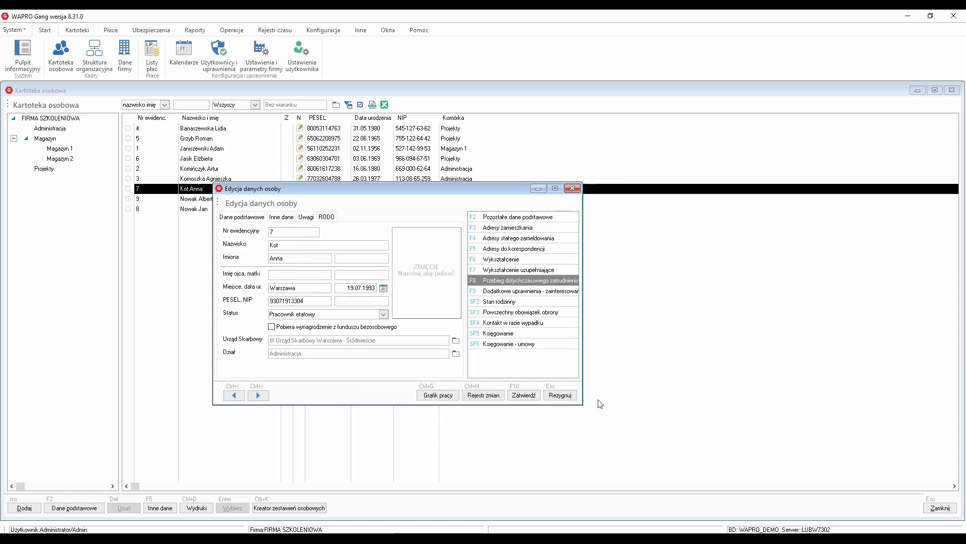
# - Add średnie techniczne (5 lat) education: Technikum ekonomiczne nr1 w Warszawie, profession Księgowa, finished 2017, and save
pyautogui.click(519, 260)
pyautogui.click(601, 255)
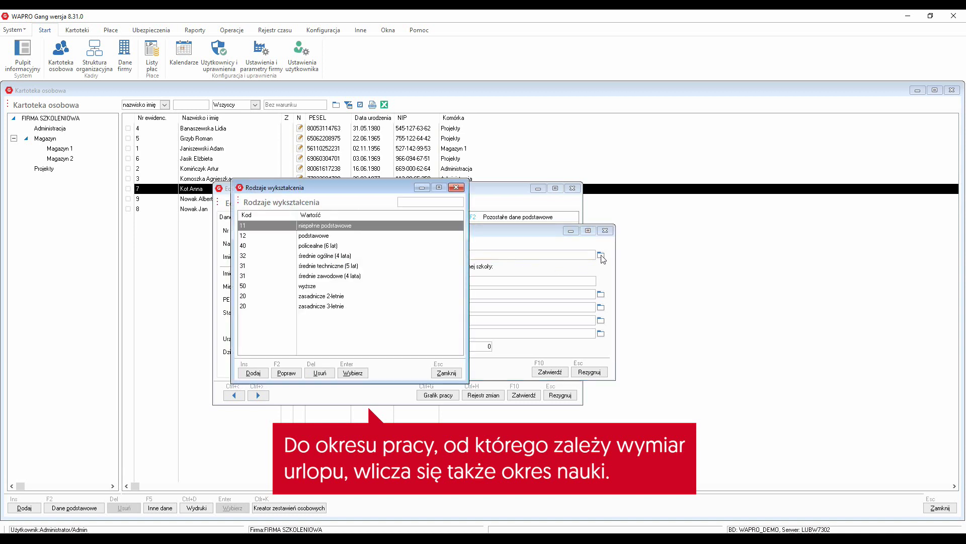
pyautogui.doubleClick(340, 266)
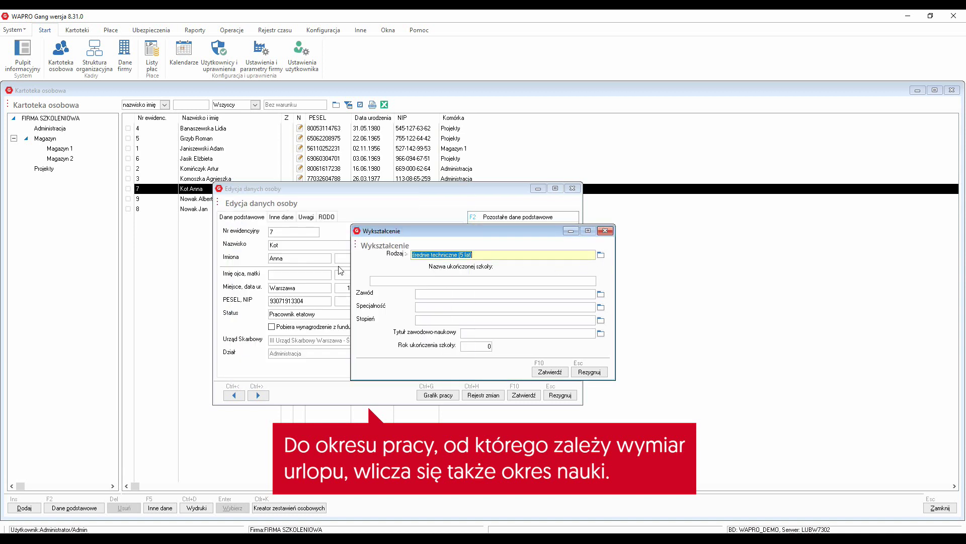
pyautogui.click(384, 280)
pyautogui.write('Technikum eko')
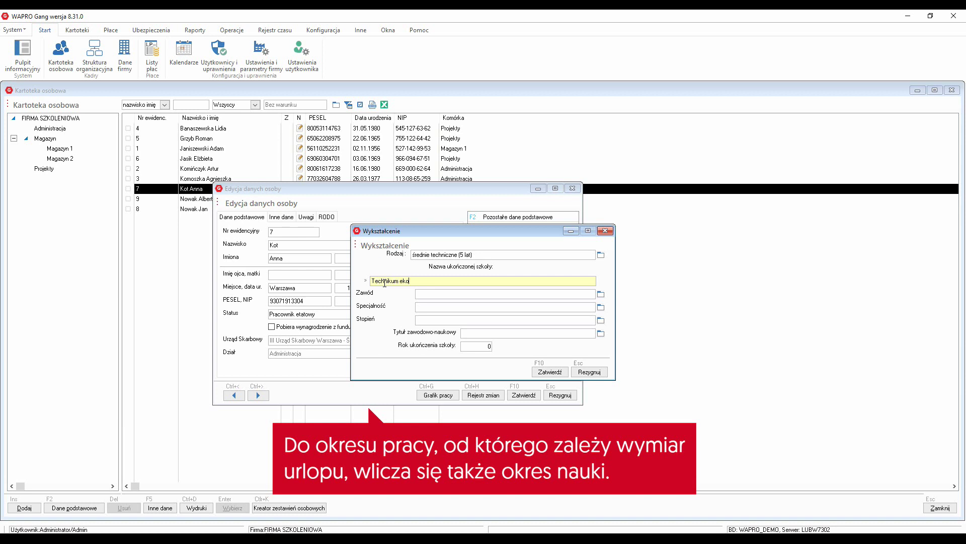
pyautogui.write('nomiczne nr1 w Warszawie')
pyautogui.click(426, 294)
pyautogui.write('Księgowa')
pyautogui.click(481, 345)
pyautogui.write('2017')
pyautogui.click(543, 373)
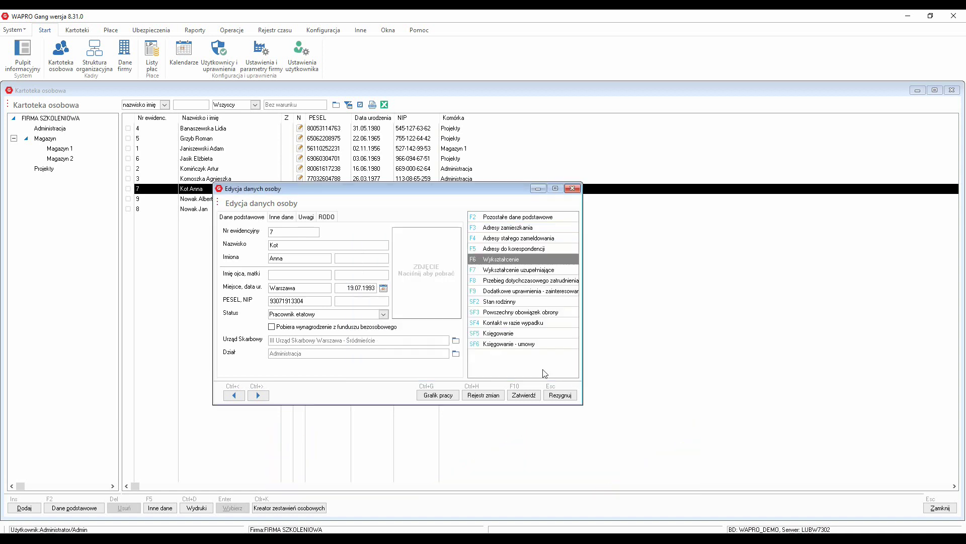
pyautogui.click(531, 396)
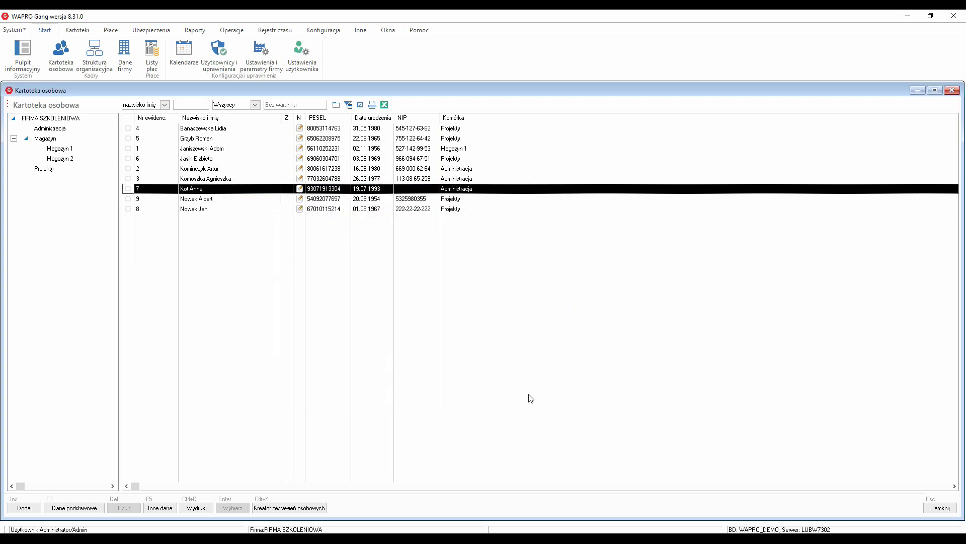
# - In Urlopy wypoczynkowe, enter a Korekta ręczna of 1 day for 2018 and save the entitlement
pyautogui.click(160, 508)
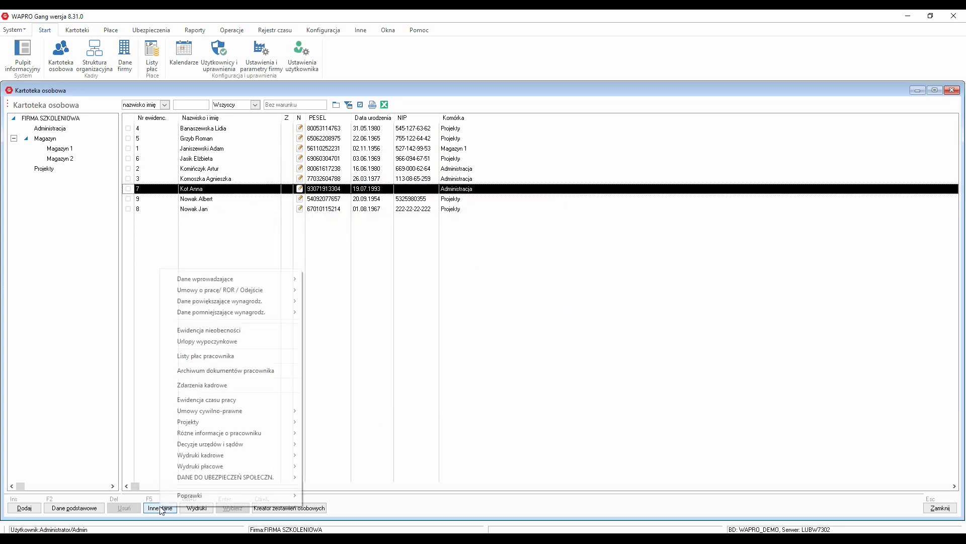
pyautogui.click(234, 342)
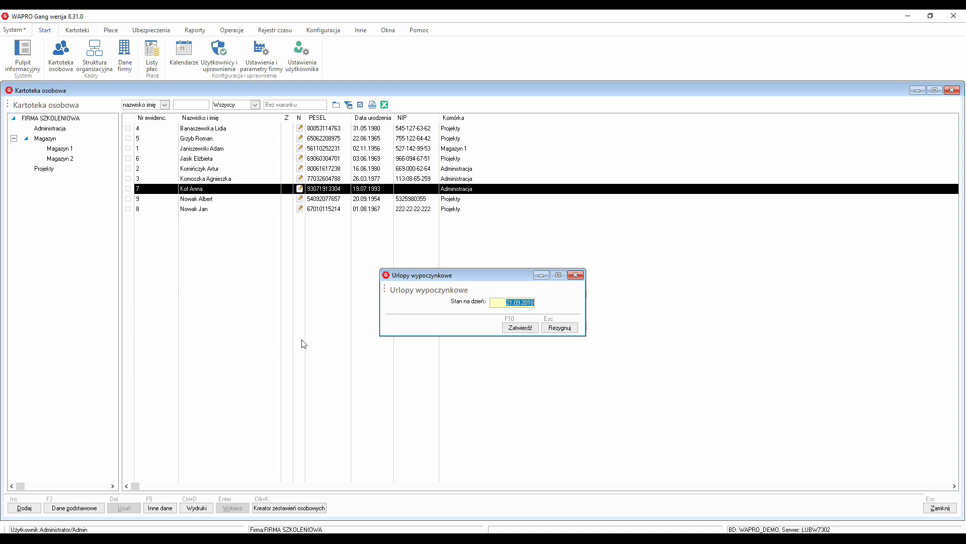
pyautogui.click(520, 328)
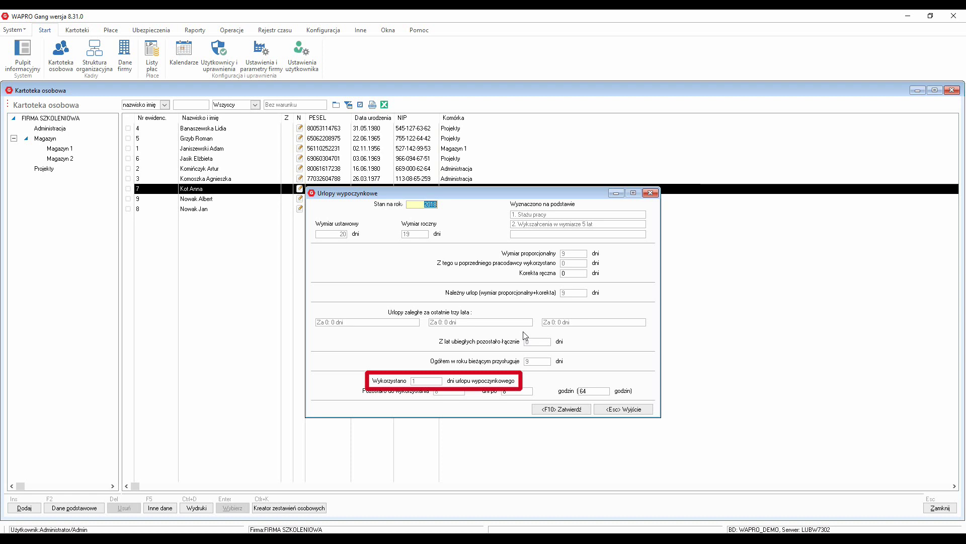
pyautogui.click(572, 274)
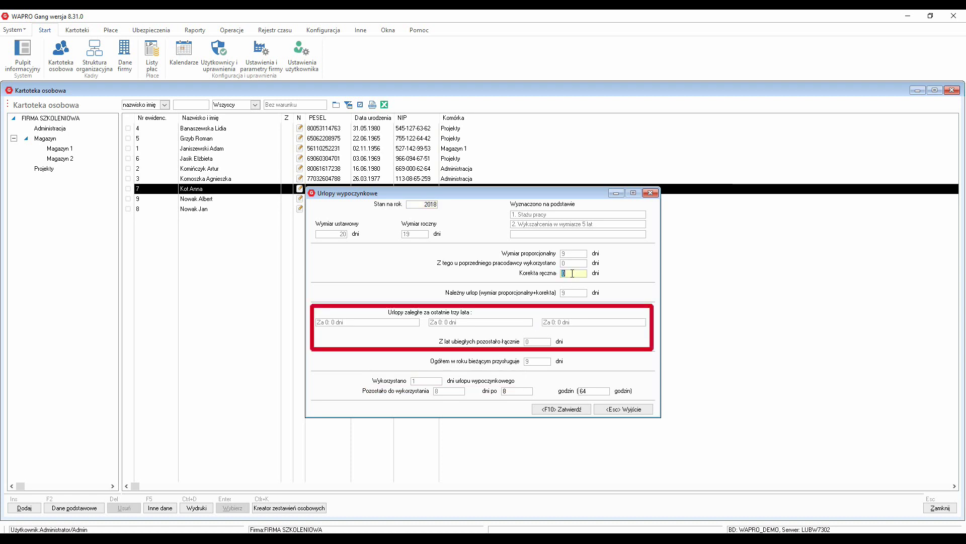
pyautogui.write('1')
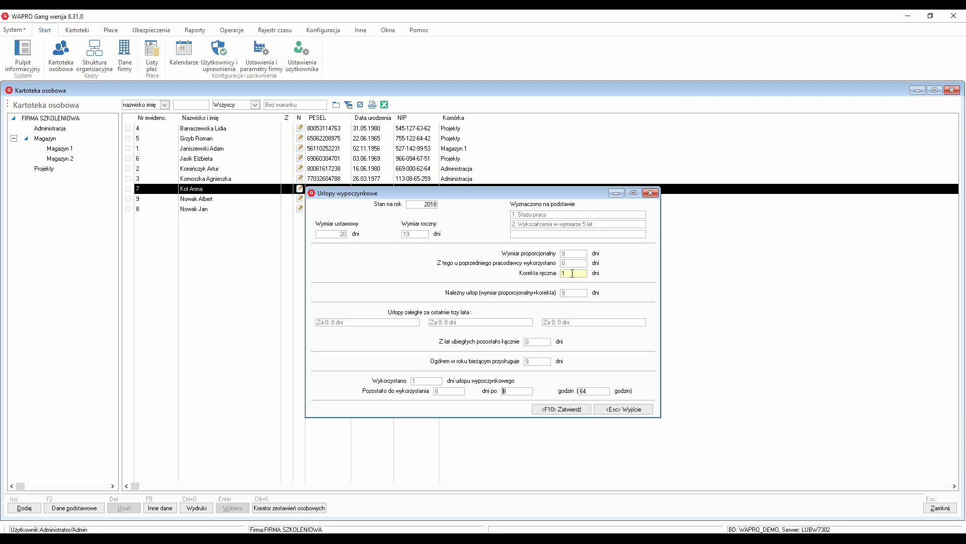
pyautogui.press('Tab')
pyautogui.click(544, 413)
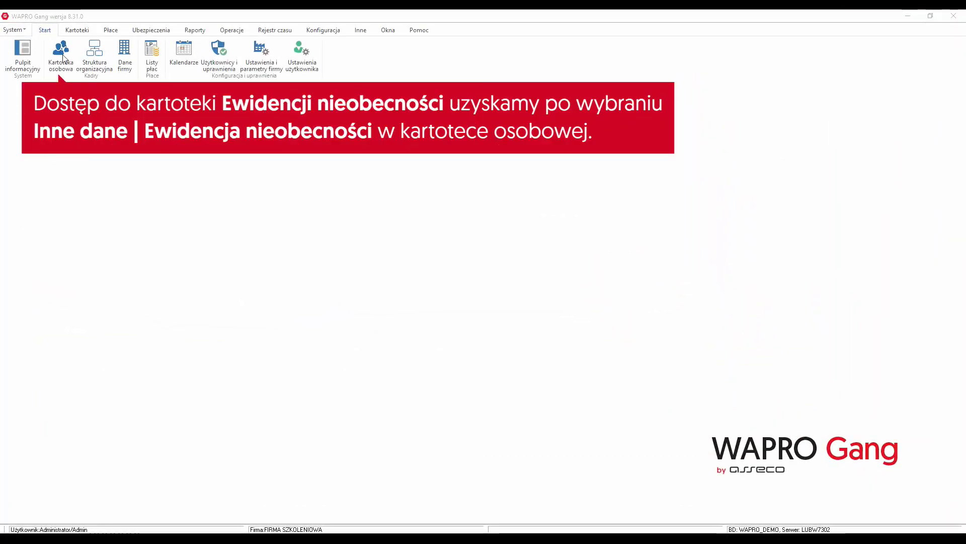
# - Open the row-7 employee's Ewidencja nieobecności from Kartoteka osobowa and start a new absence entry
pyautogui.click(63, 59)
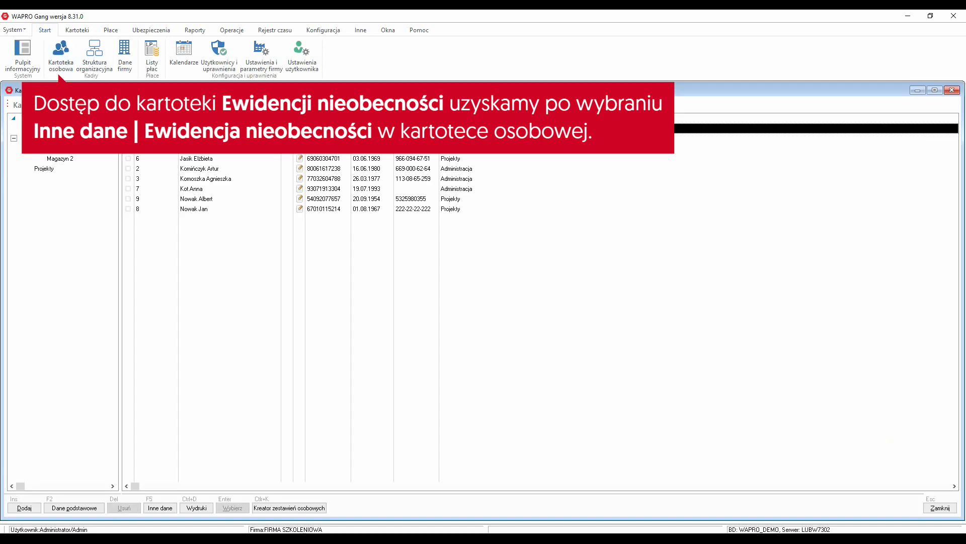
pyautogui.click(183, 190)
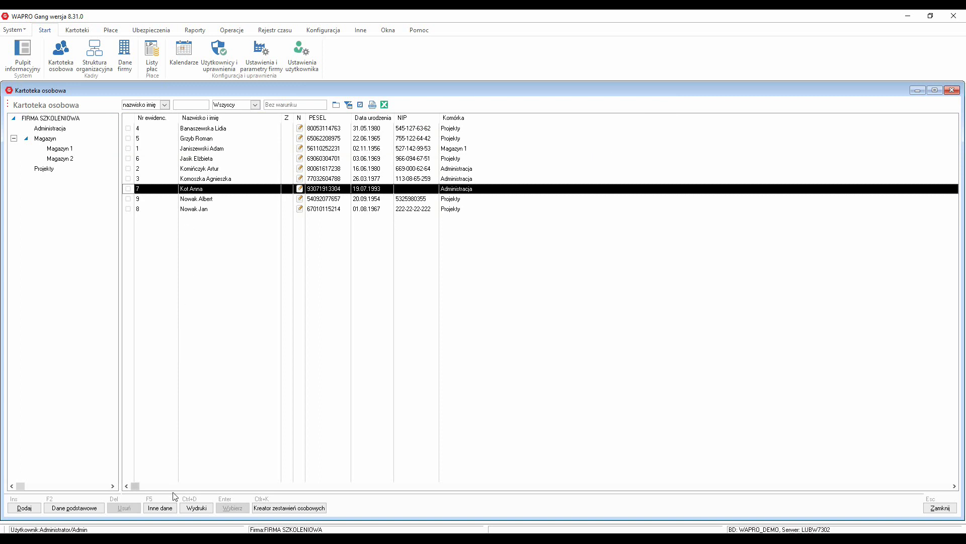
pyautogui.click(172, 508)
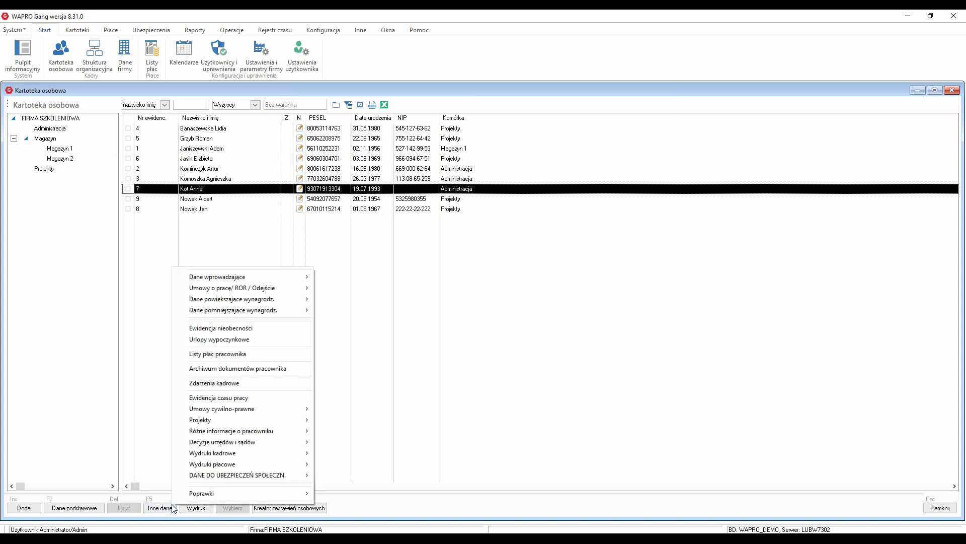
pyautogui.click(229, 332)
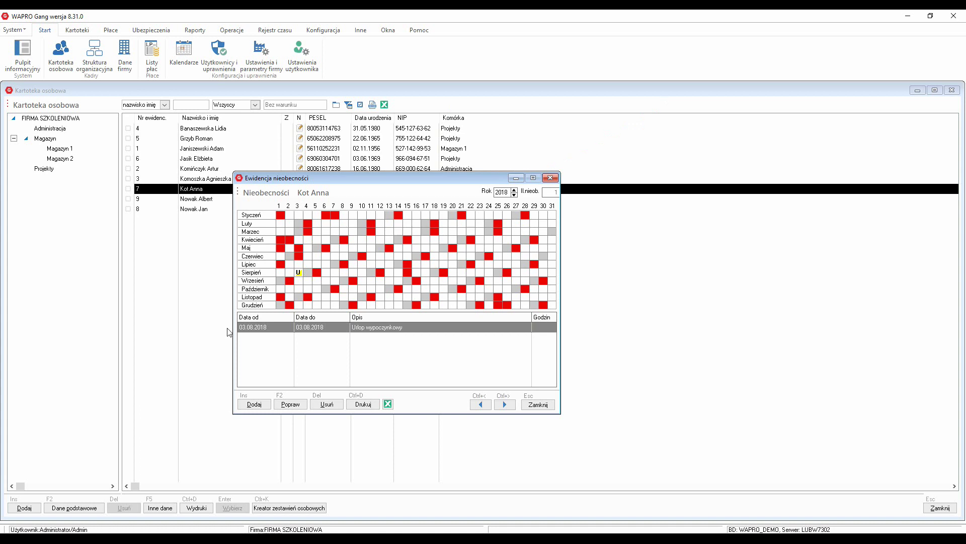
pyautogui.click(259, 405)
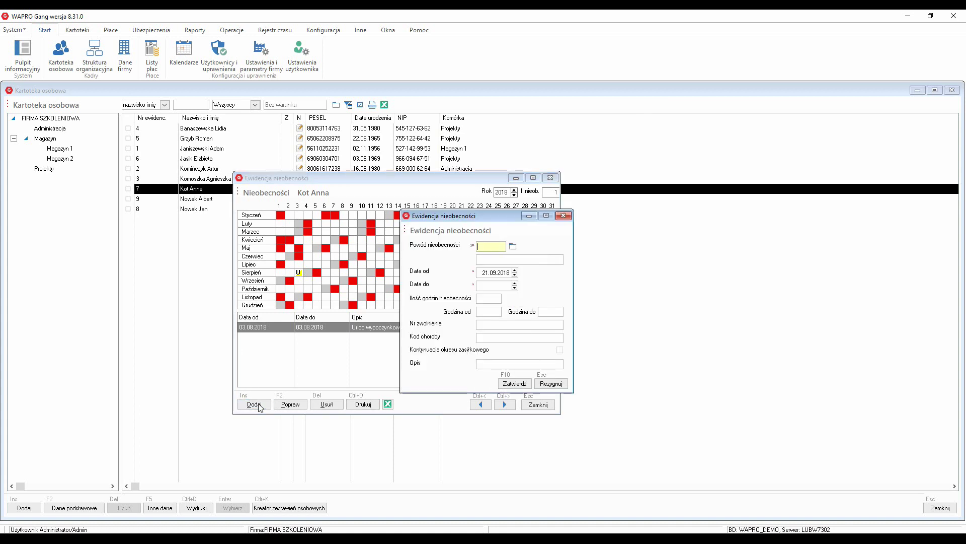
# - Record a Choroba absence 19–20.09.2018 with the sick-note number and disease code A
pyautogui.click(513, 246)
pyautogui.click(346, 355)
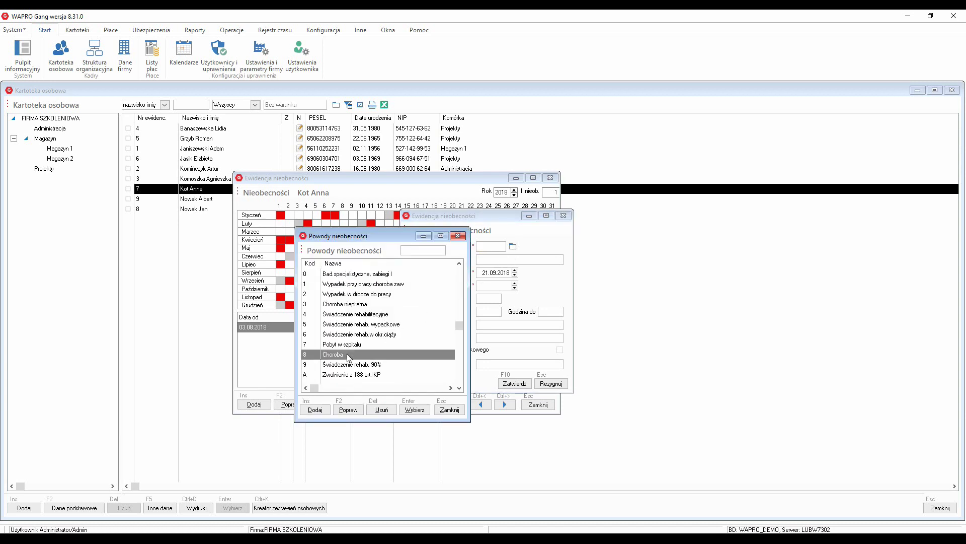
pyautogui.doubleClick(346, 354)
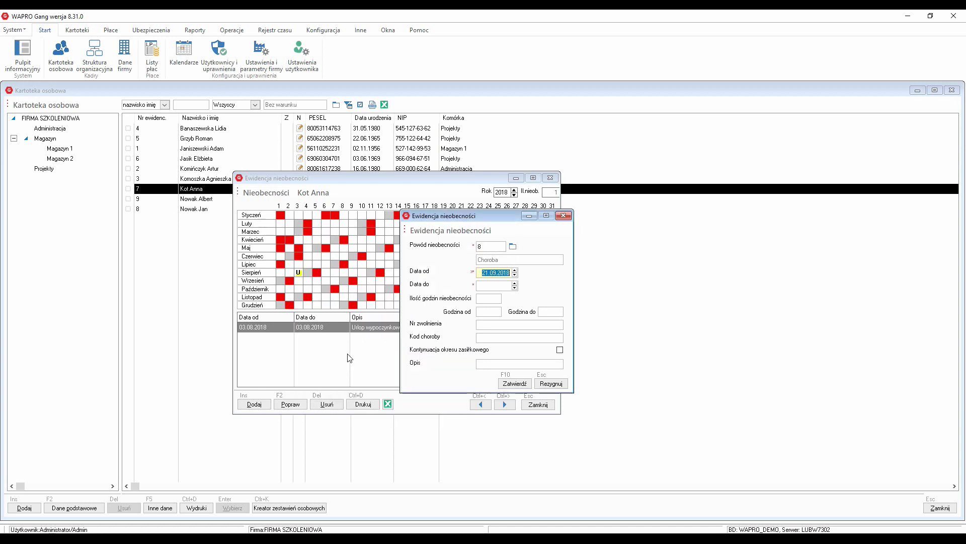
pyautogui.doubleClick(514, 275)
pyautogui.click(515, 282)
pyautogui.click(515, 283)
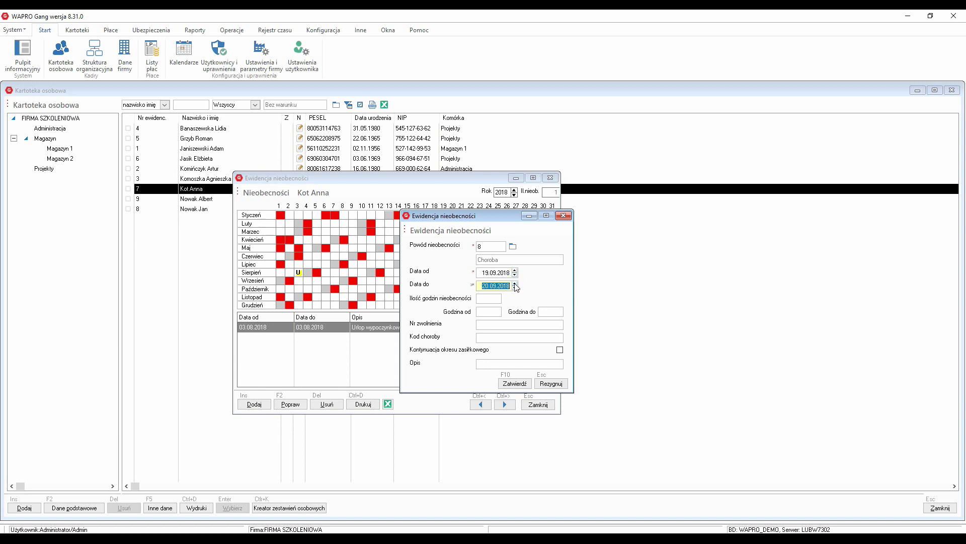
pyautogui.click(495, 322)
pyautogui.write('A10303')
pyautogui.press('Tab')
pyautogui.write('A')
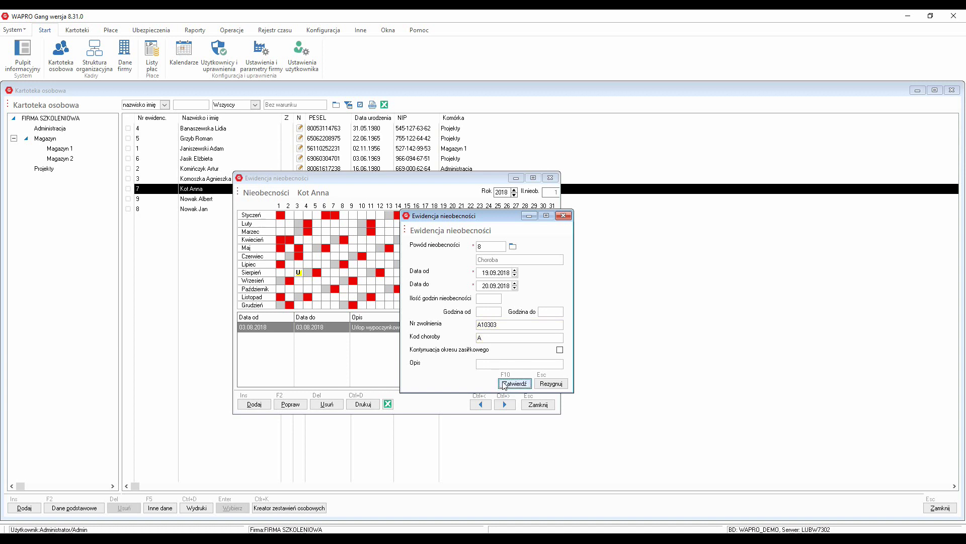
pyautogui.click(505, 383)
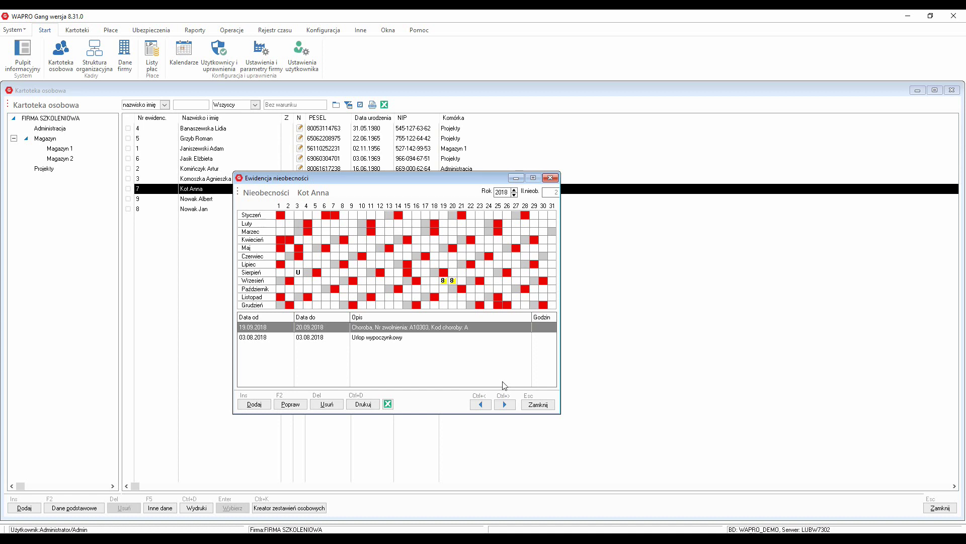
# - Extend the sick-leave absence end date to 21.09.2018
pyautogui.click(293, 405)
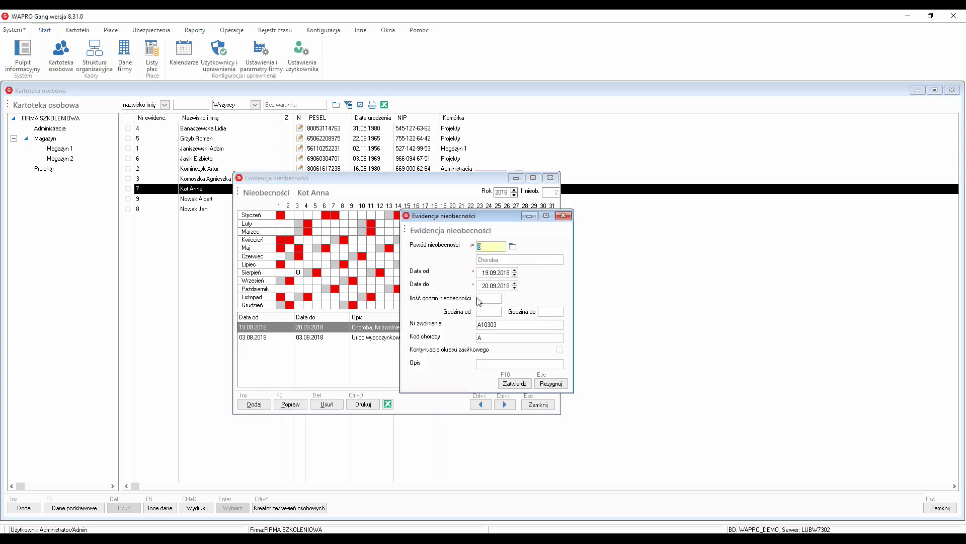
pyautogui.click(496, 286)
pyautogui.click(514, 283)
pyautogui.click(514, 383)
pyautogui.click(366, 405)
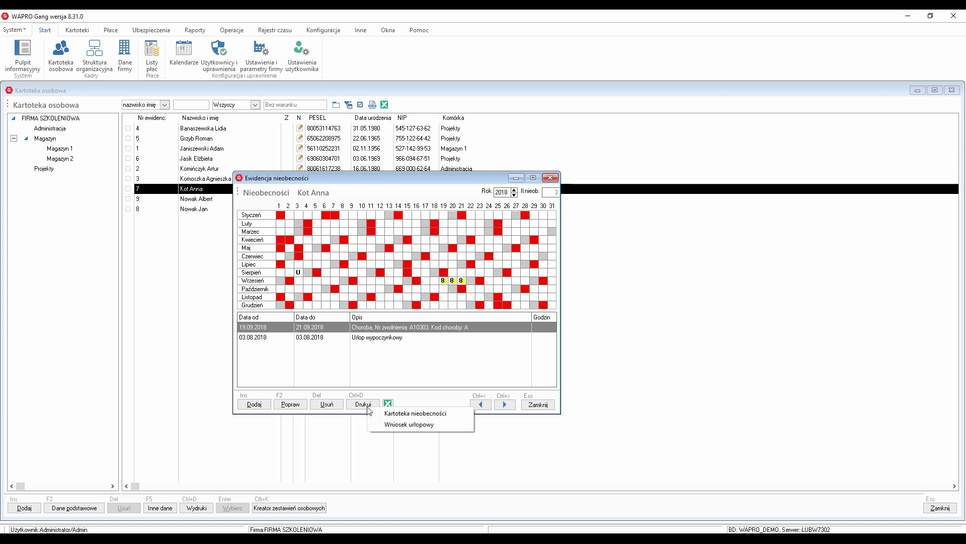
pyautogui.click(404, 415)
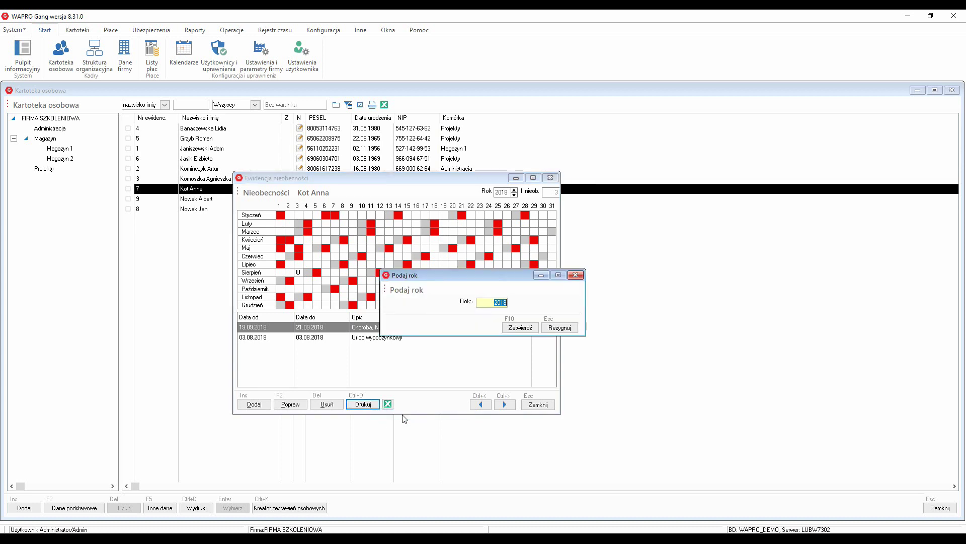
pyautogui.click(519, 327)
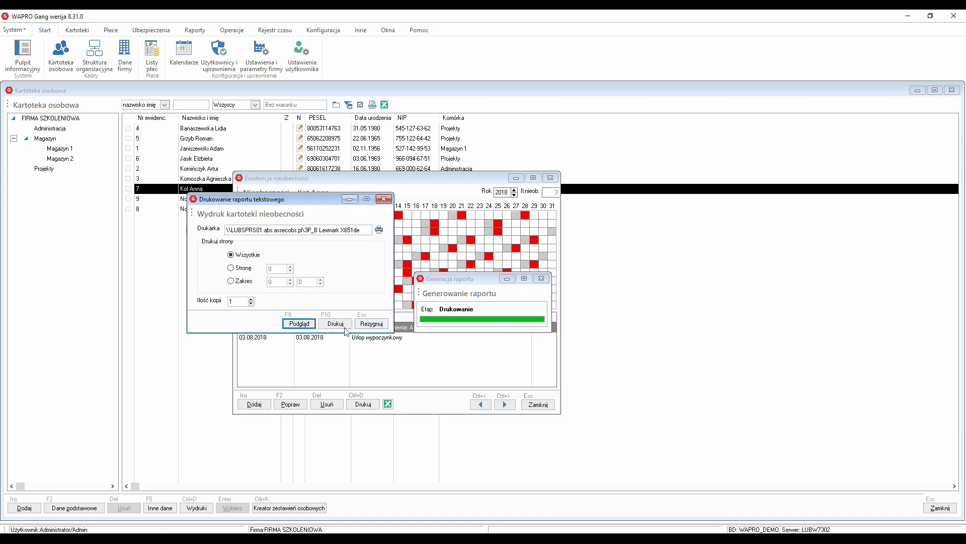
pyautogui.click(304, 326)
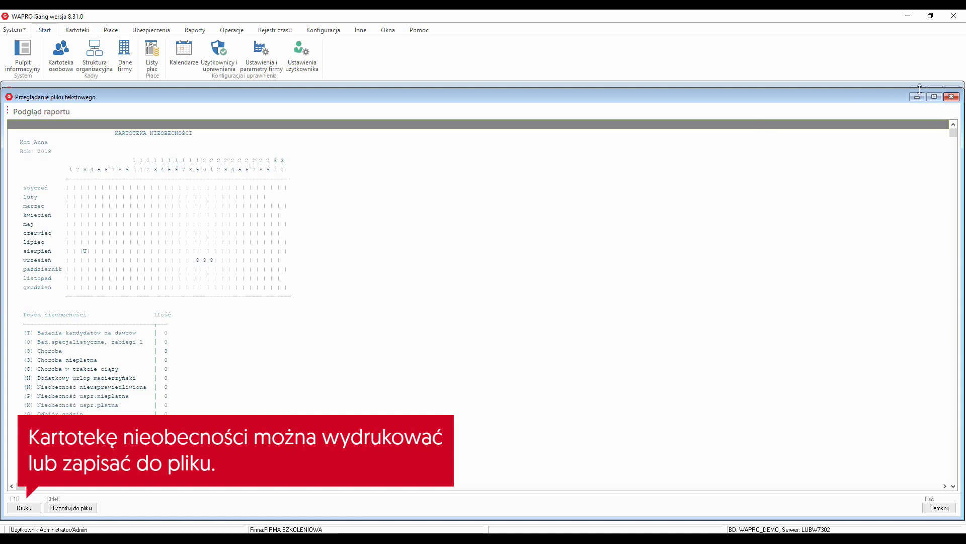
pyautogui.click(952, 96)
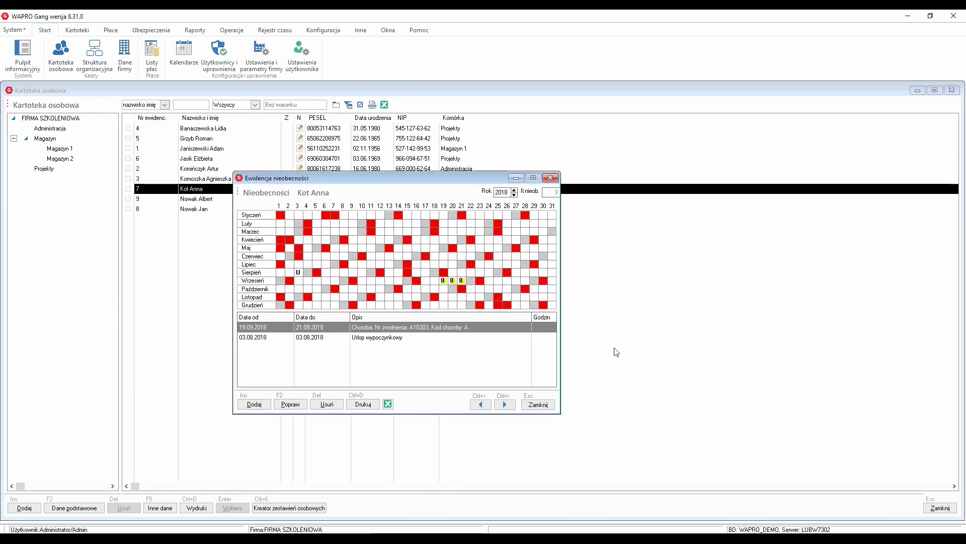
pyautogui.click(539, 404)
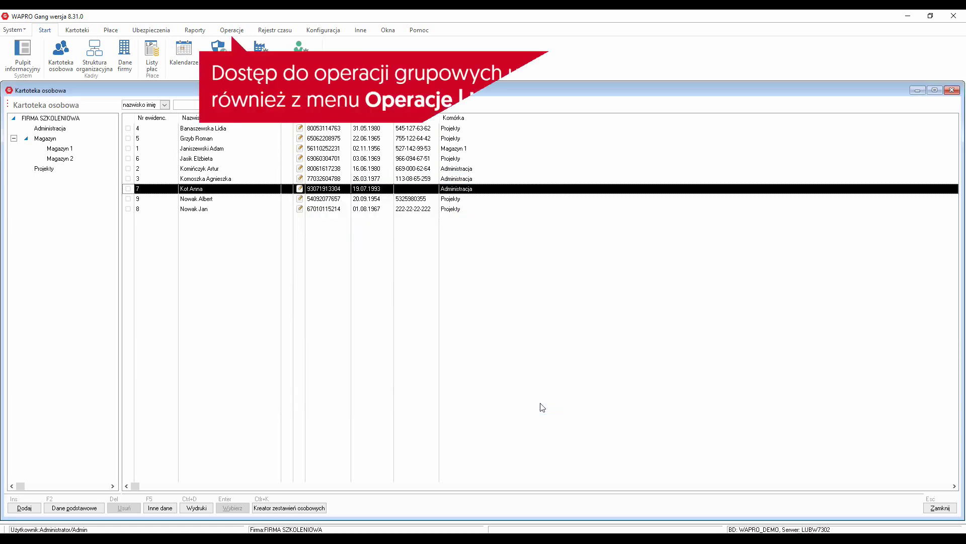
# - Enter group holiday leave for 24–27.09.2018 for the three ticked employees, accepting the entitlement warning
pyautogui.click(128, 178)
pyautogui.click(128, 169)
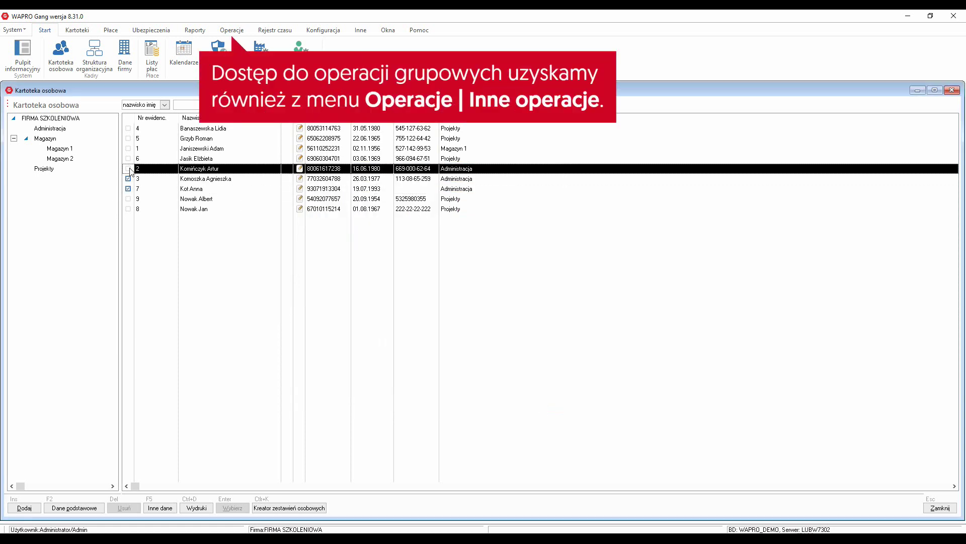
pyautogui.rightClick(195, 169)
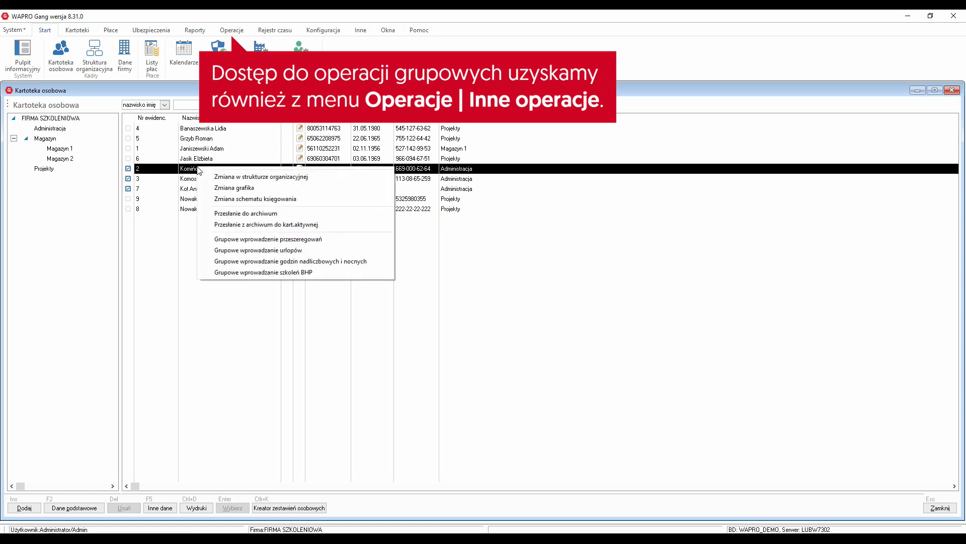
pyautogui.click(243, 250)
pyautogui.doubleClick(491, 302)
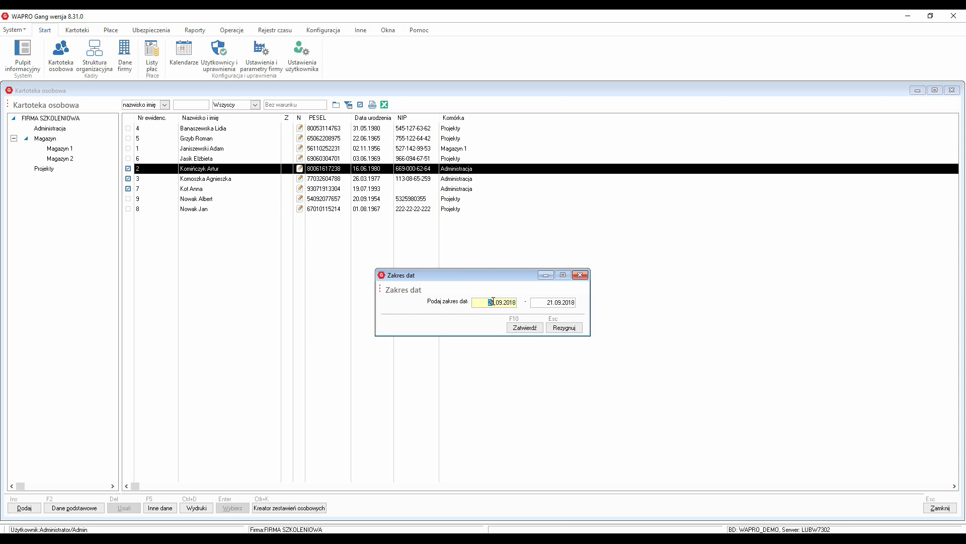
pyautogui.write('24')
pyautogui.doubleClick(550, 302)
pyautogui.write('28')
pyautogui.click(532, 329)
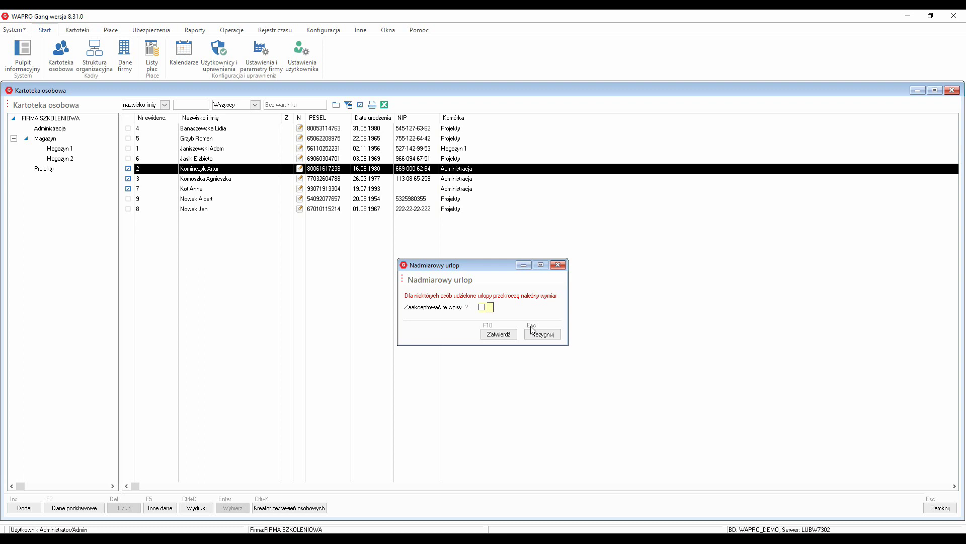
pyautogui.click(500, 334)
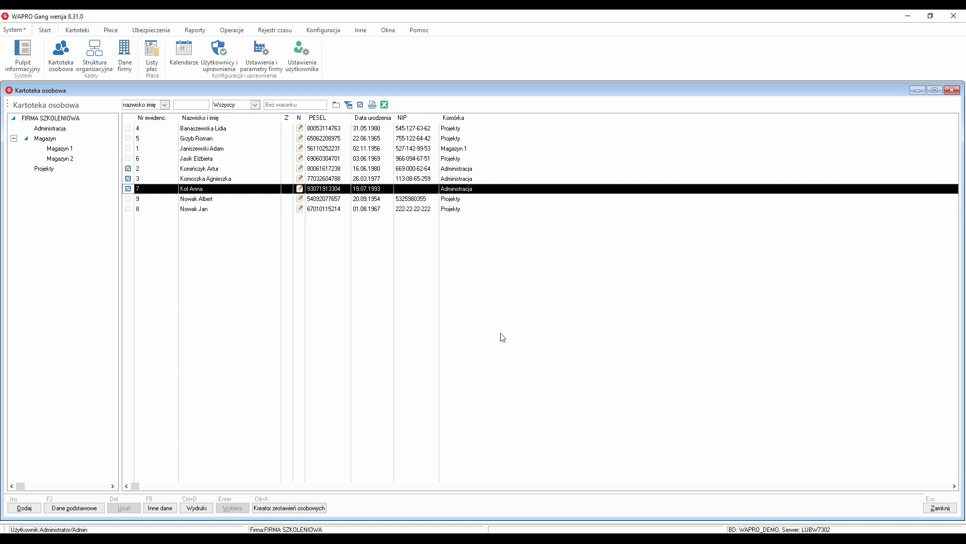
# - Check the Urlop wypoczynkowy entry in one employee's absence register
pyautogui.click(167, 508)
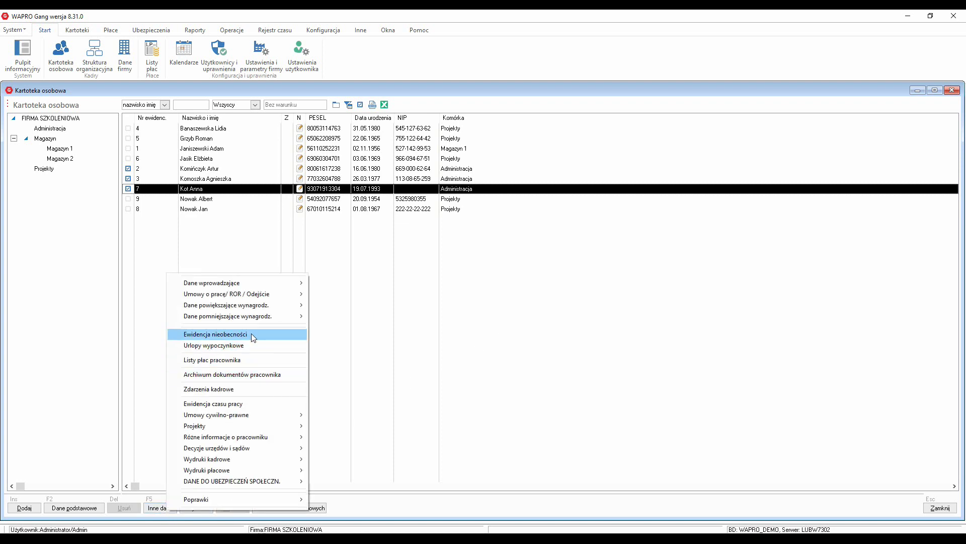
pyautogui.click(251, 333)
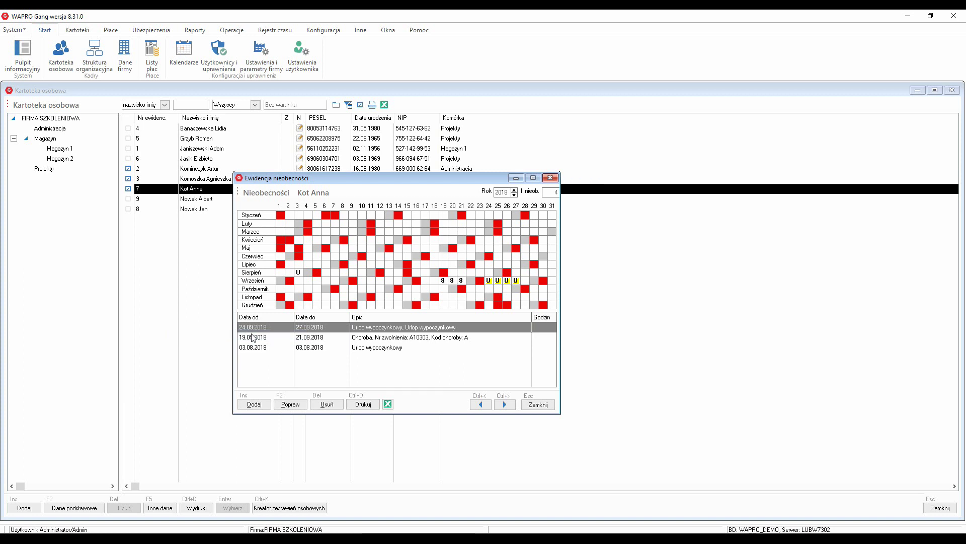
pyautogui.click(529, 405)
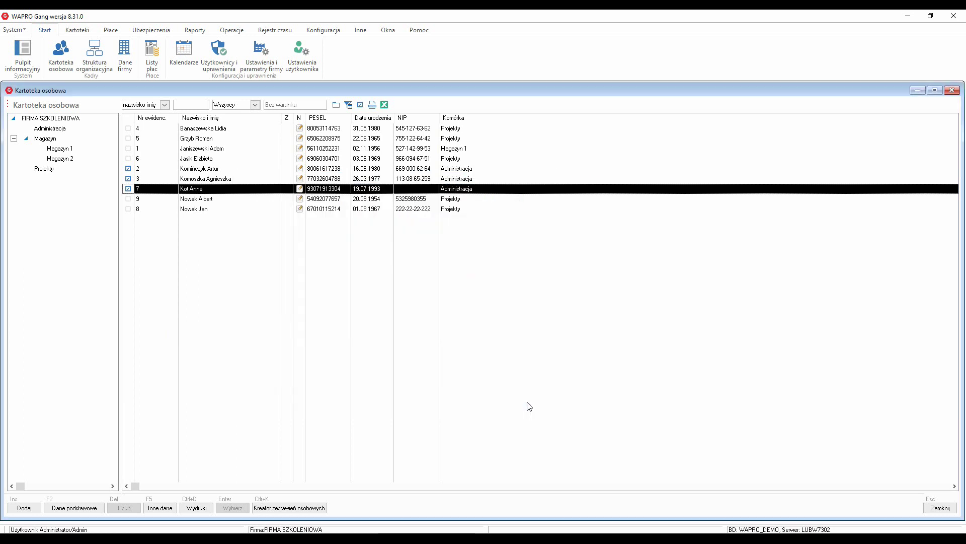
# - Open Zestawienie nieobecności wg pracowników for 9/2018 as a Raport graficzny
pyautogui.click(194, 31)
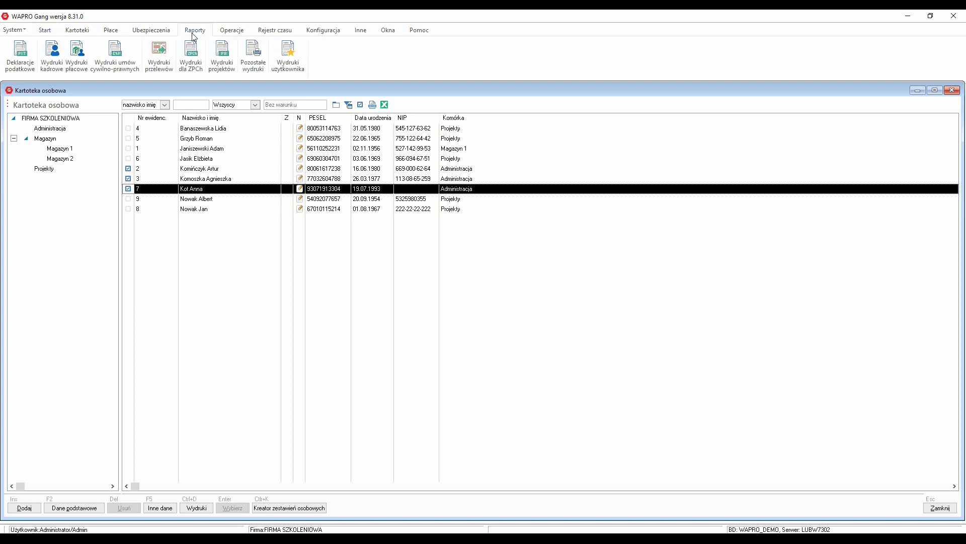
pyautogui.click(250, 63)
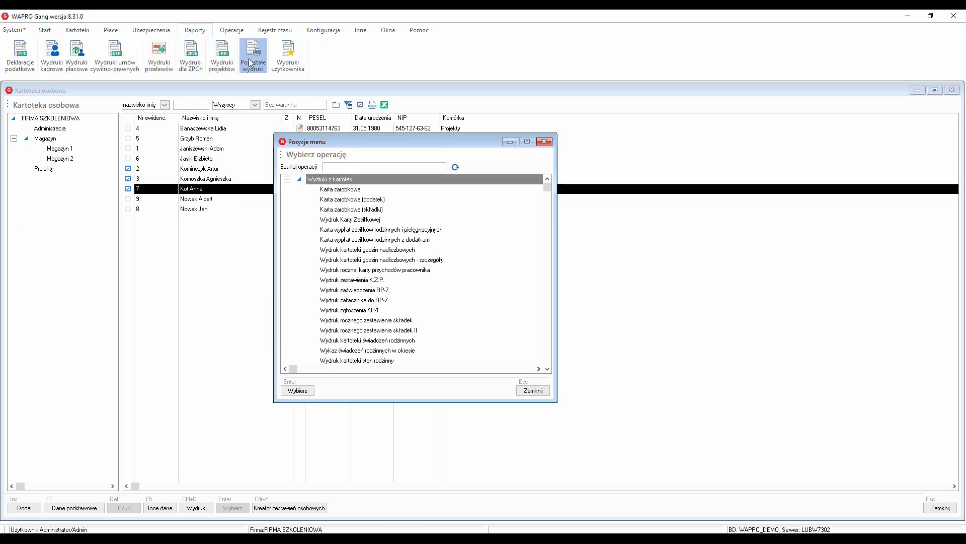
pyautogui.click(287, 179)
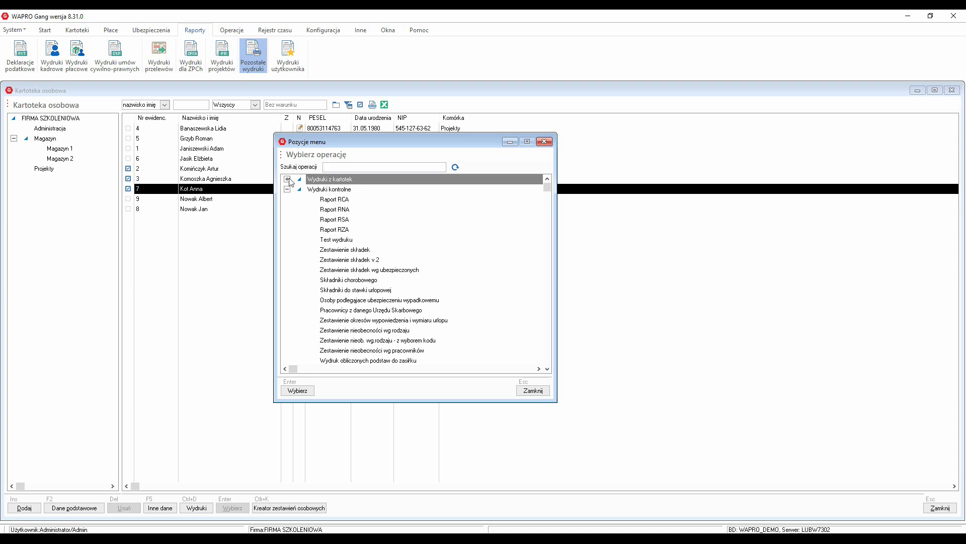
pyautogui.click(381, 330)
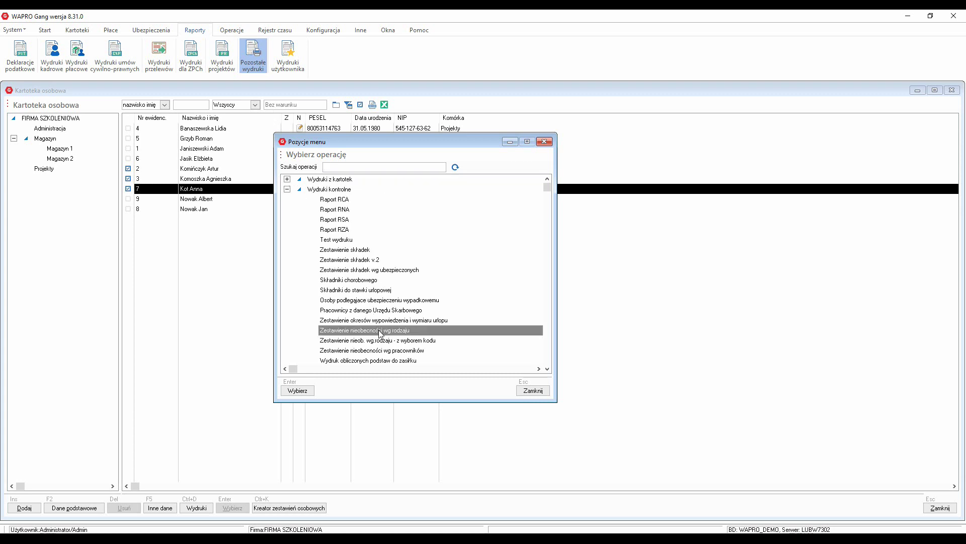
pyautogui.click(378, 350)
pyautogui.doubleClick(379, 355)
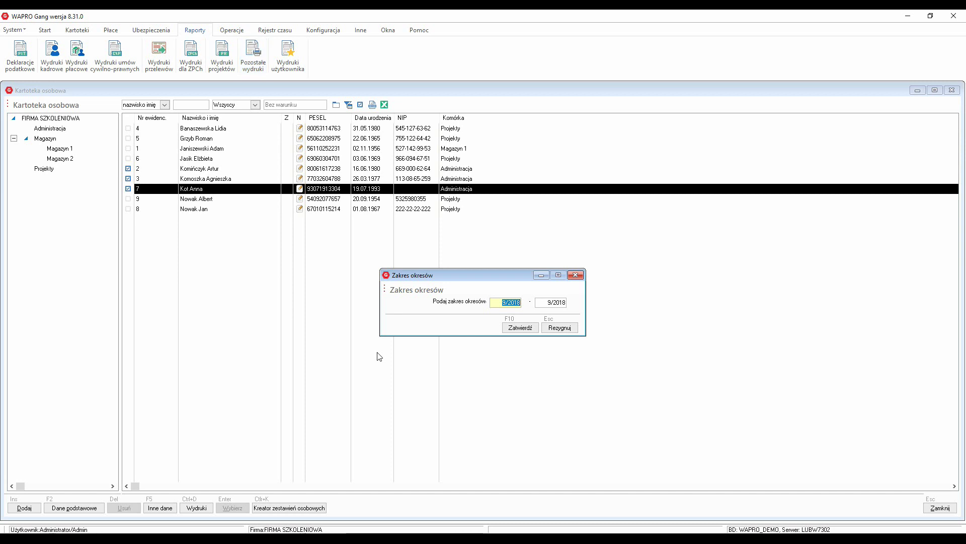
pyautogui.click(519, 327)
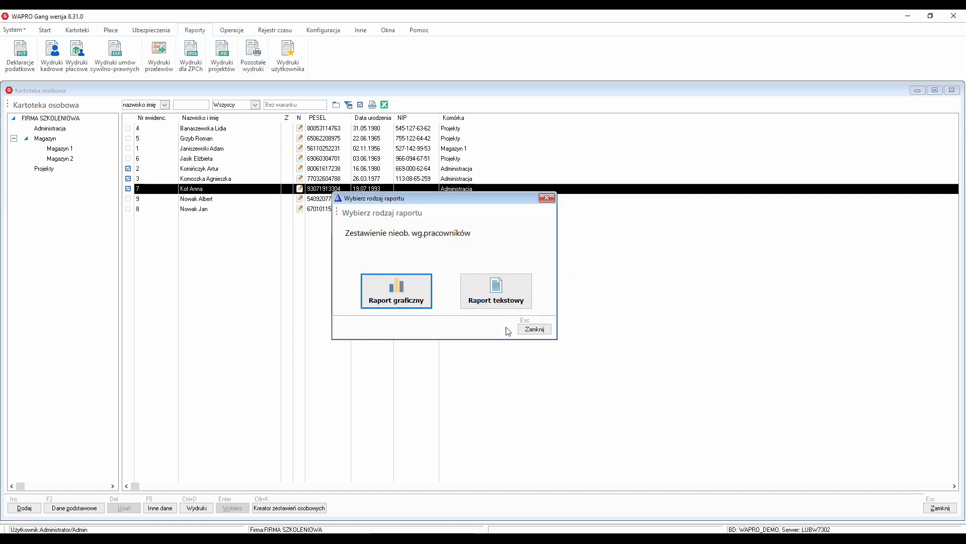
pyautogui.click(405, 292)
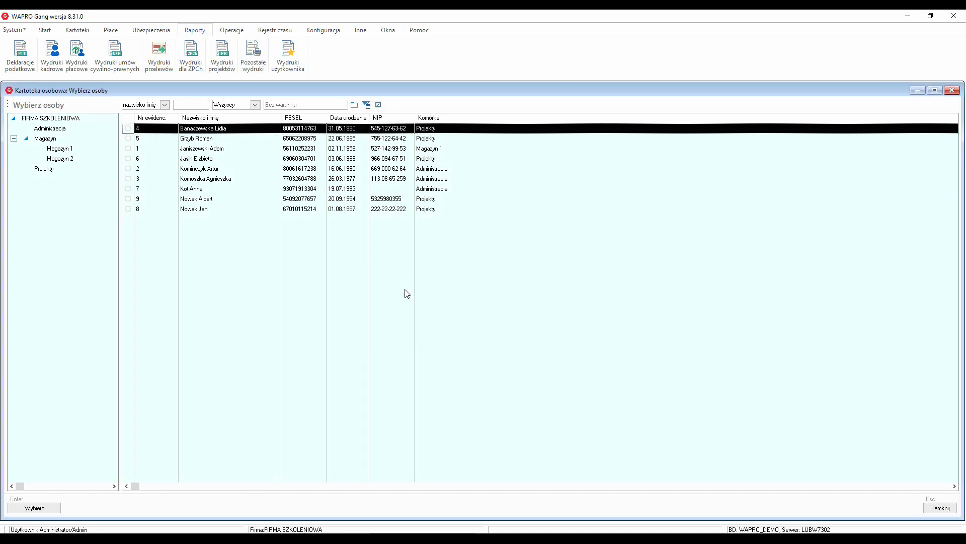
# - Select the three employees for the report and view it full screen
pyautogui.click(128, 188)
pyautogui.click(128, 178)
pyautogui.click(129, 169)
pyautogui.click(31, 509)
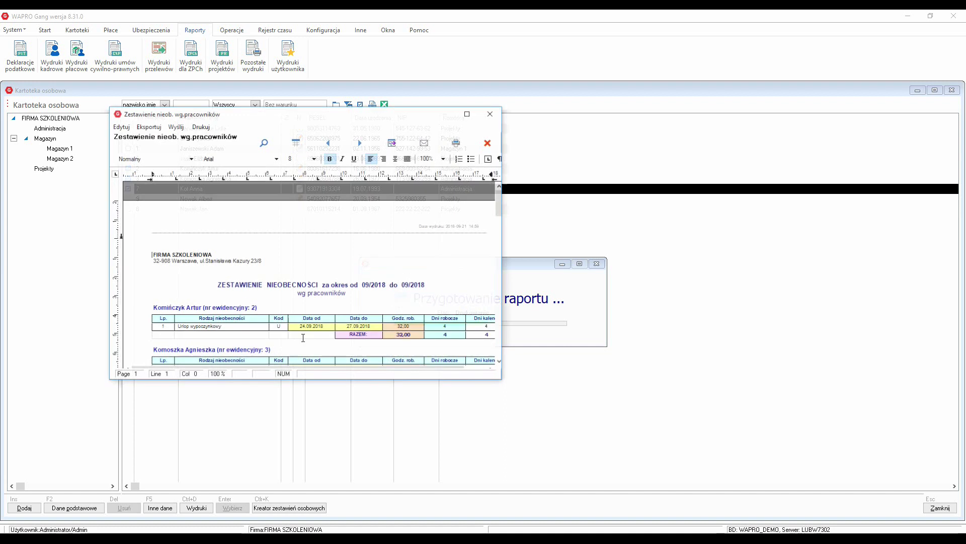
pyautogui.doubleClick(466, 119)
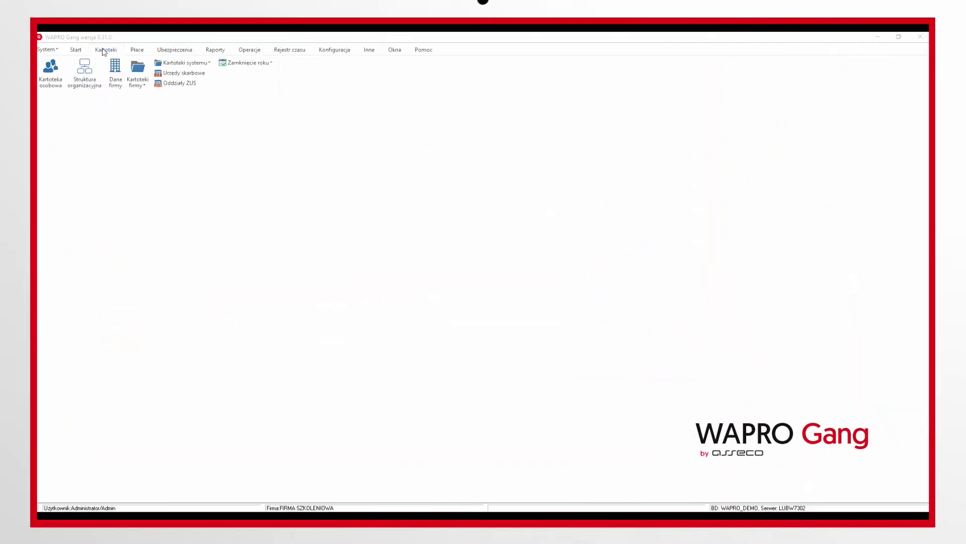
# - Open the employee's Godziny nadliczbowe i nocne register and start a new entry
pyautogui.click(45, 79)
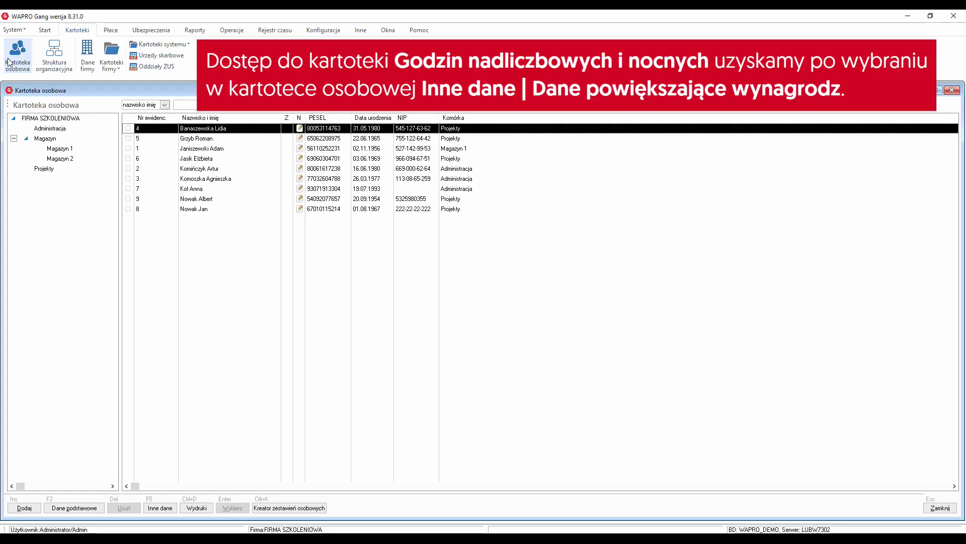
pyautogui.click(203, 190)
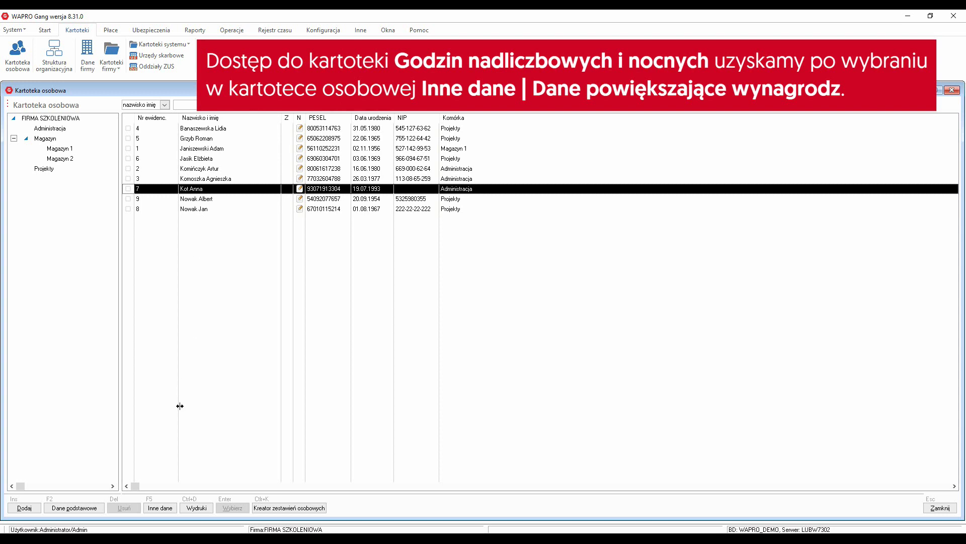
pyautogui.click(161, 510)
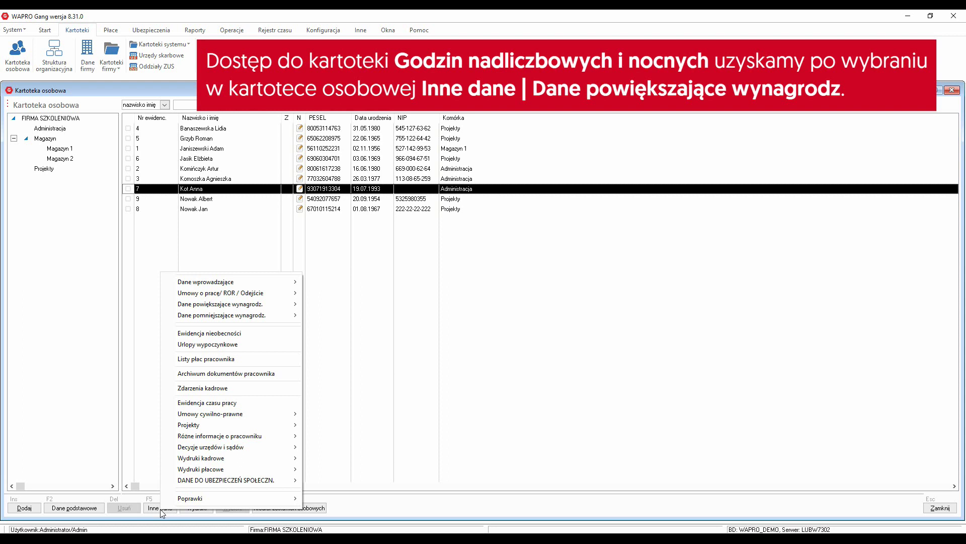
pyautogui.moveTo(228, 307)
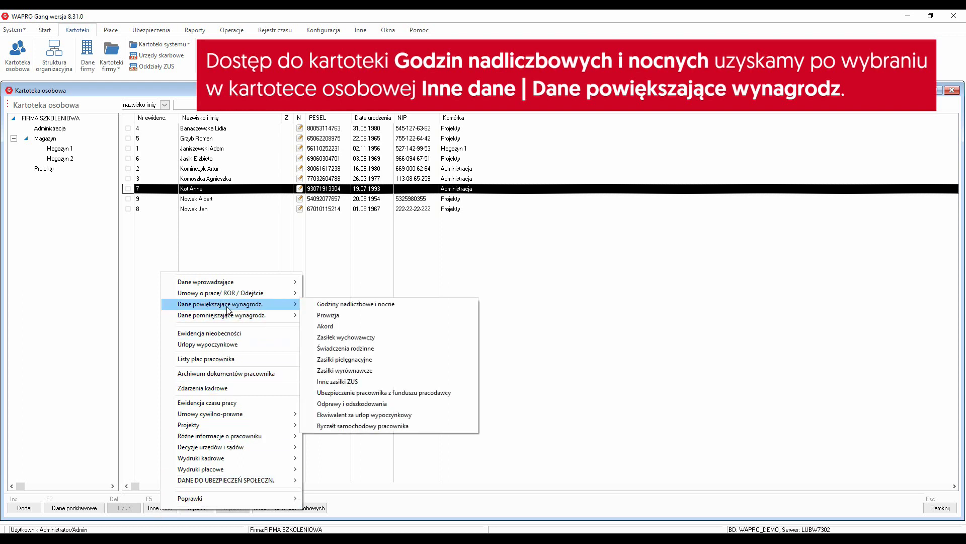
pyautogui.click(353, 305)
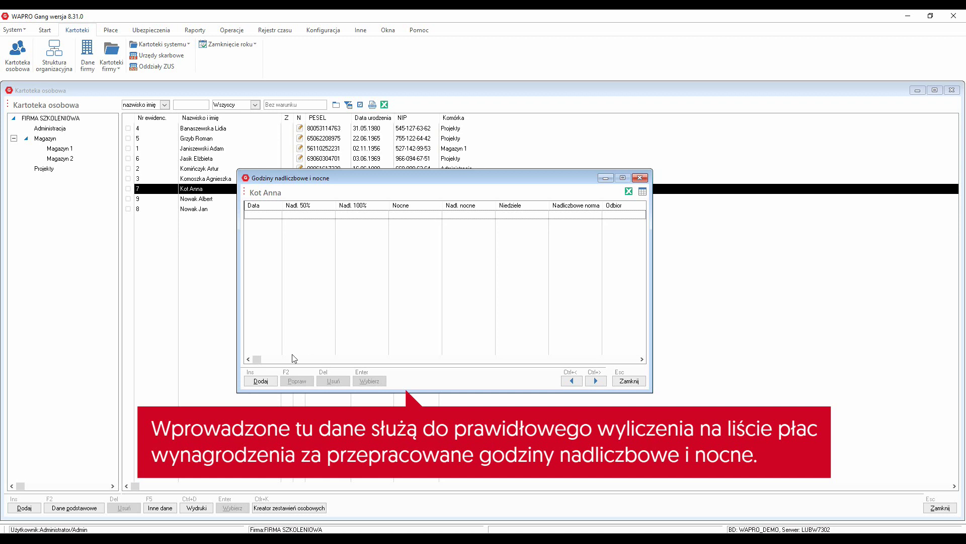
pyautogui.click(262, 381)
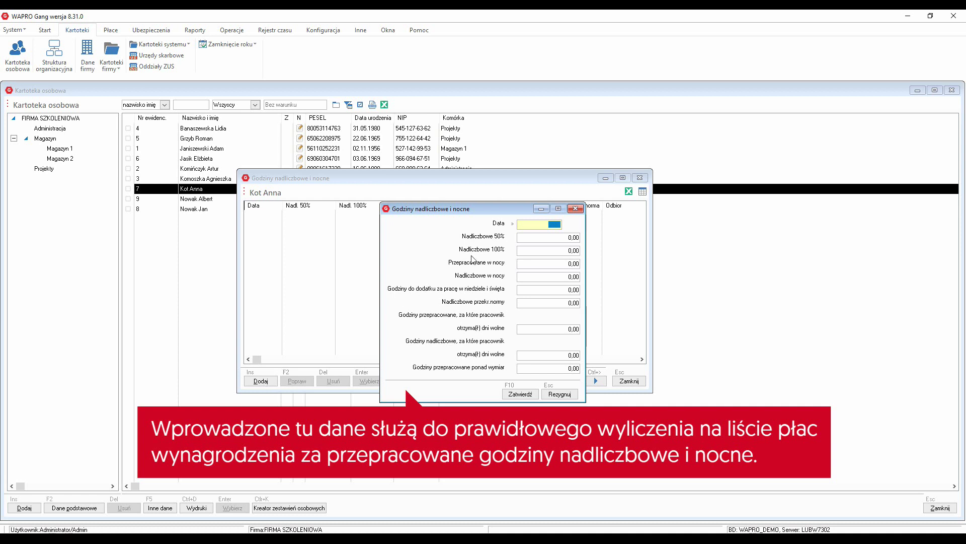
# - Save an entry dated 10.09.2018 with Nadliczbowe 50% = 2 and Nadliczbowe 100% = 3
pyautogui.click(533, 222)
pyautogui.write('10.09.2018')
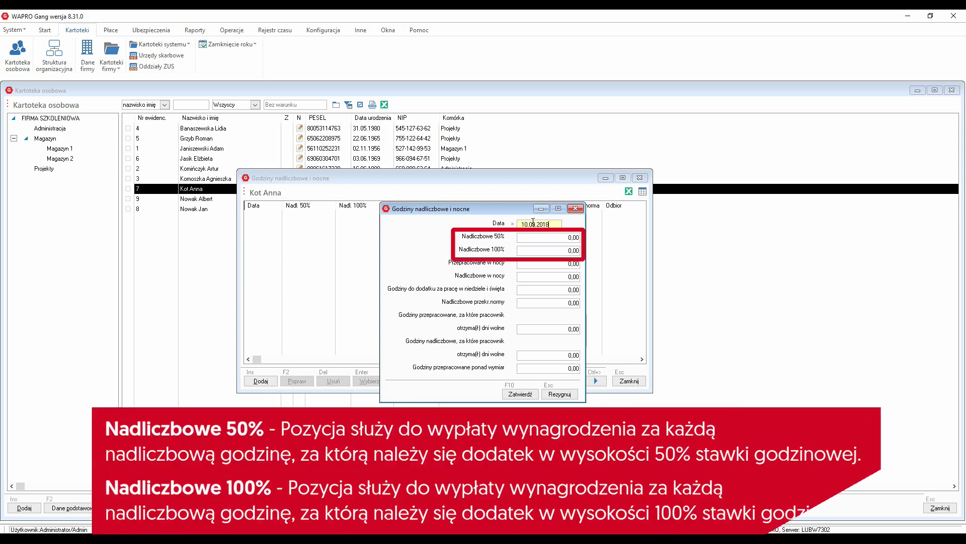
pyautogui.click(560, 235)
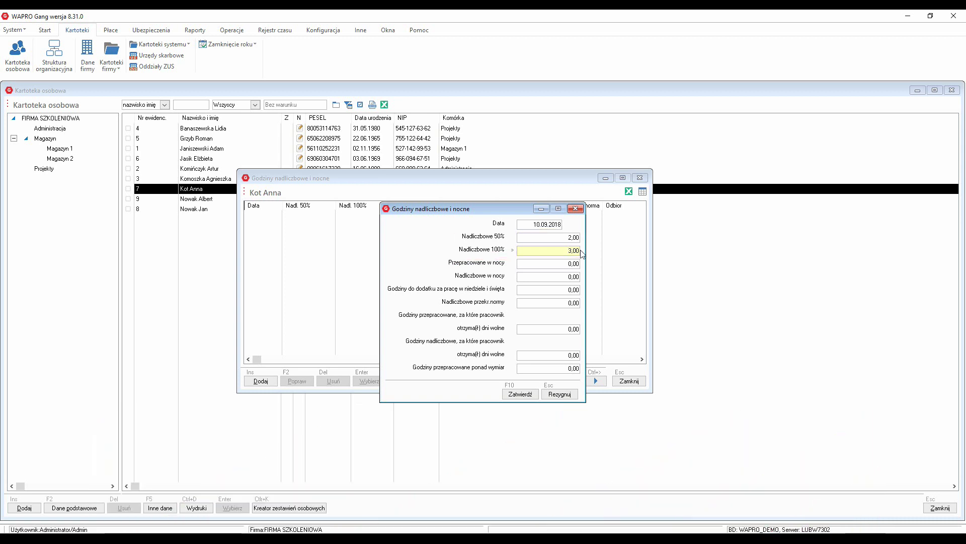
pyautogui.press('Tab')
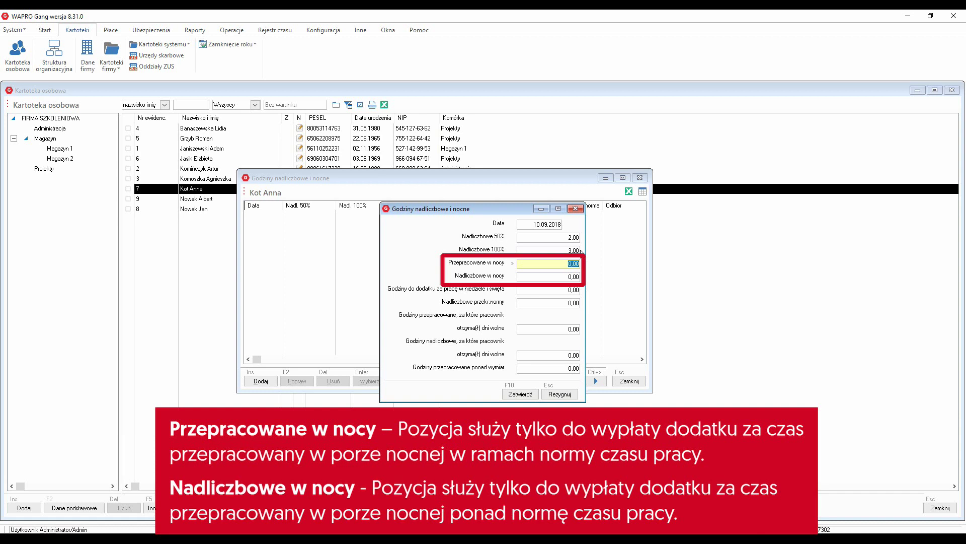
pyautogui.press('Tab')
pyautogui.press('Tab')
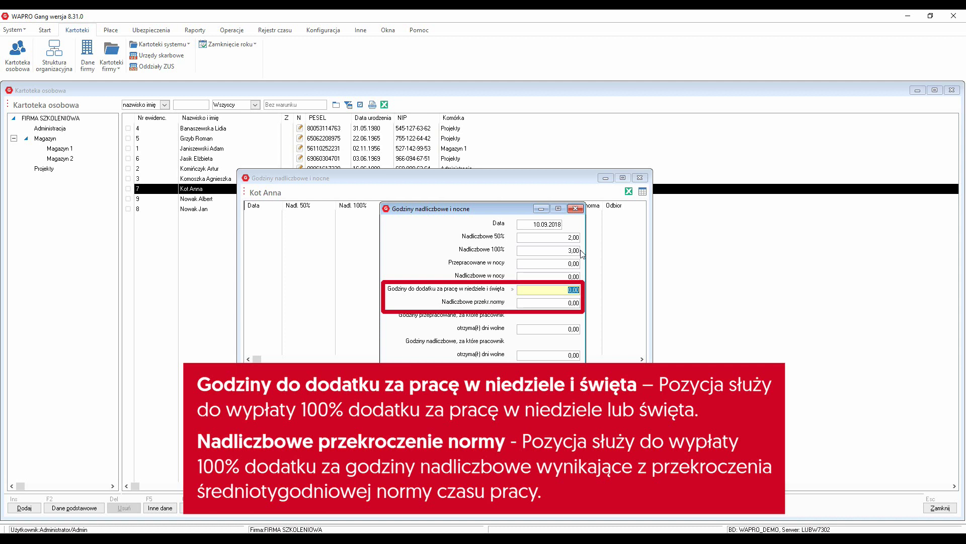
pyautogui.press('Tab')
pyautogui.press('Tab')
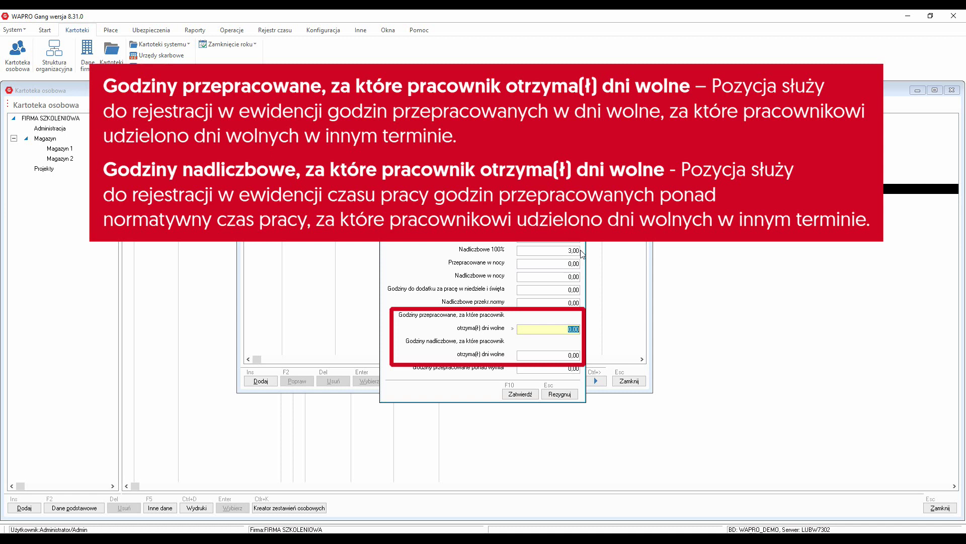
pyautogui.press('Tab')
pyautogui.press('Tab')
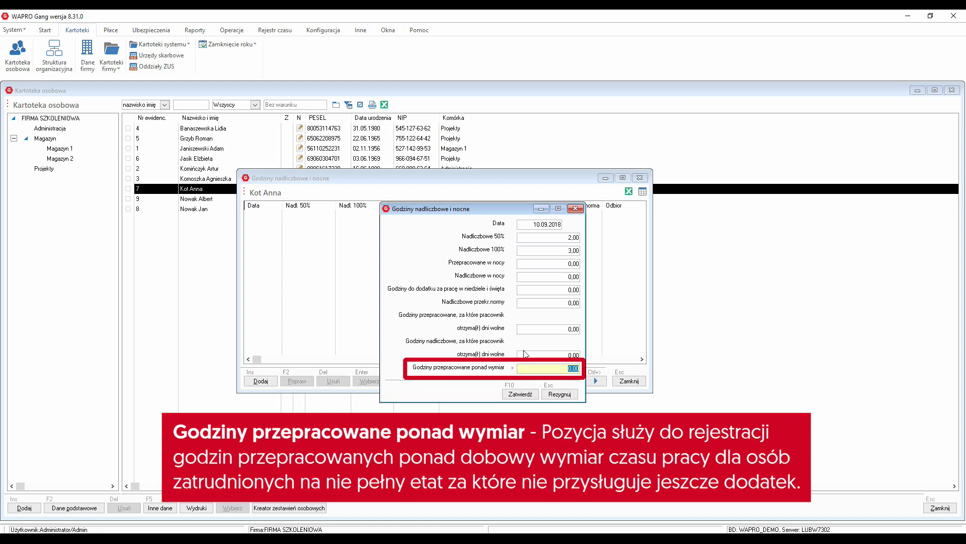
pyautogui.click(521, 394)
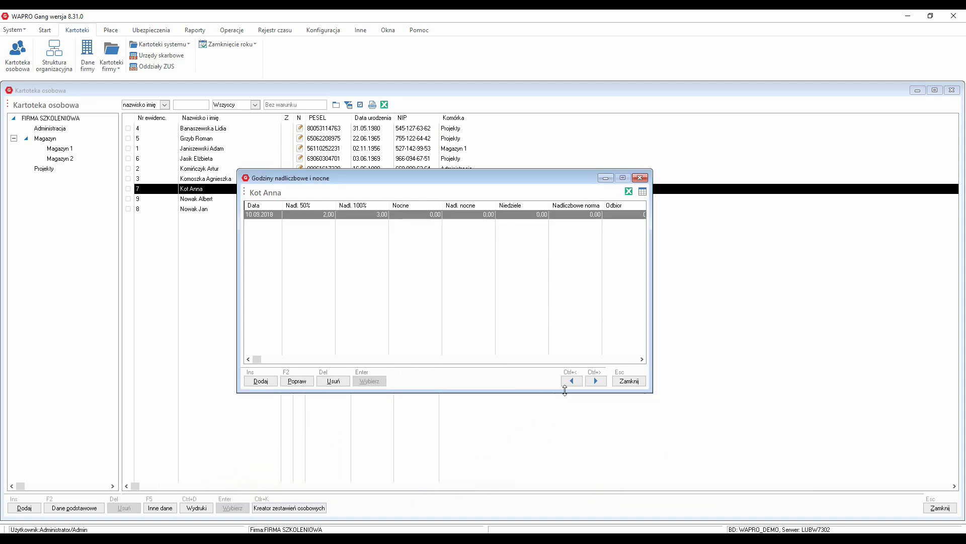
pyautogui.click(630, 381)
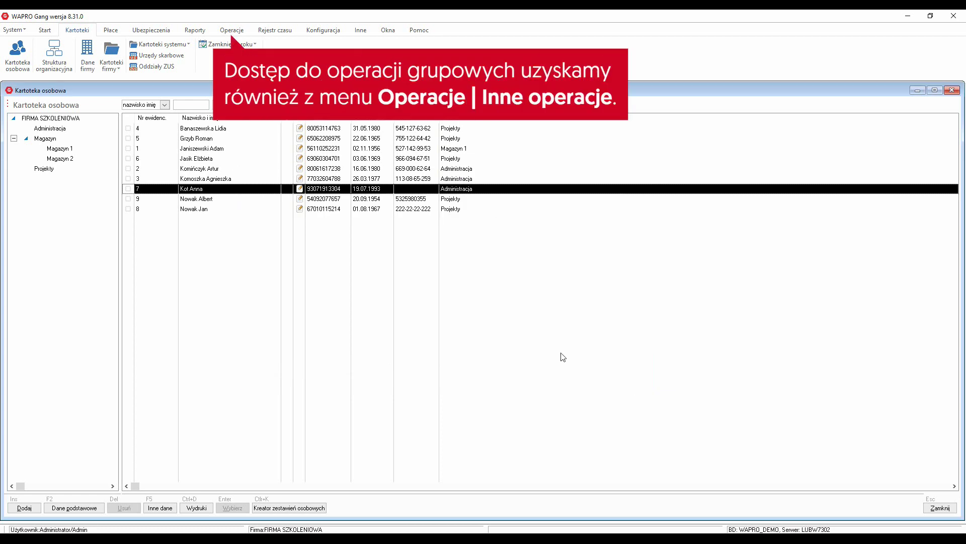
# - Tick two employees and start group entry of overtime and night hours
pyautogui.click(128, 189)
pyautogui.click(127, 178)
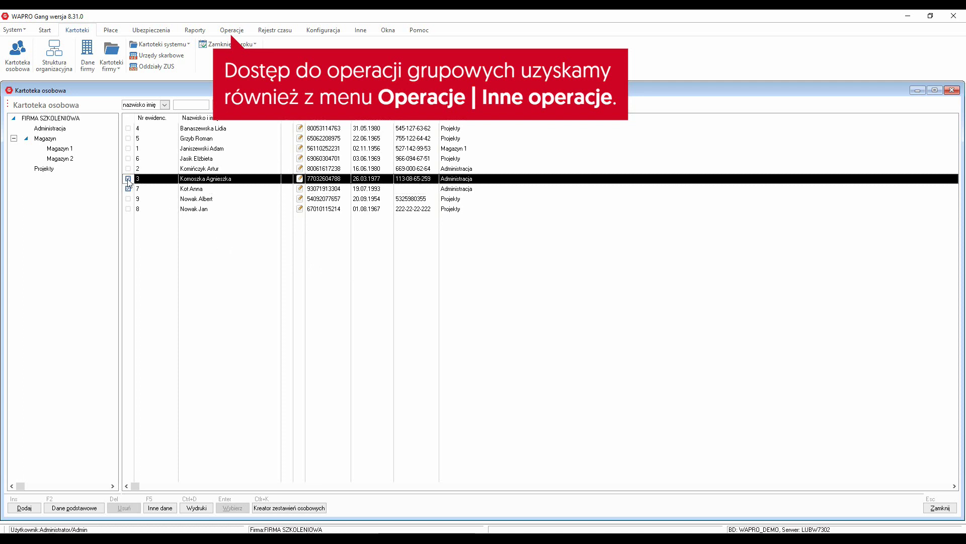
pyautogui.rightClick(202, 180)
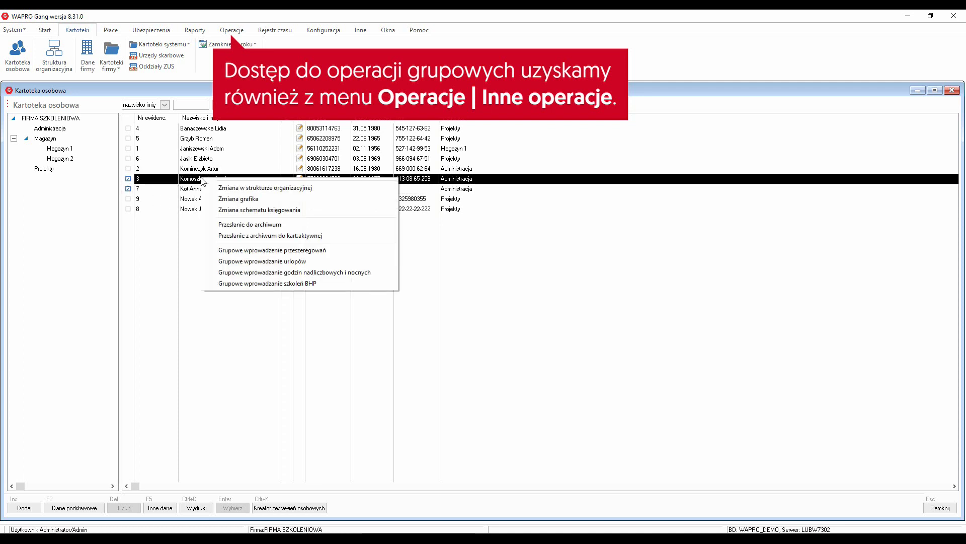
pyautogui.click(252, 272)
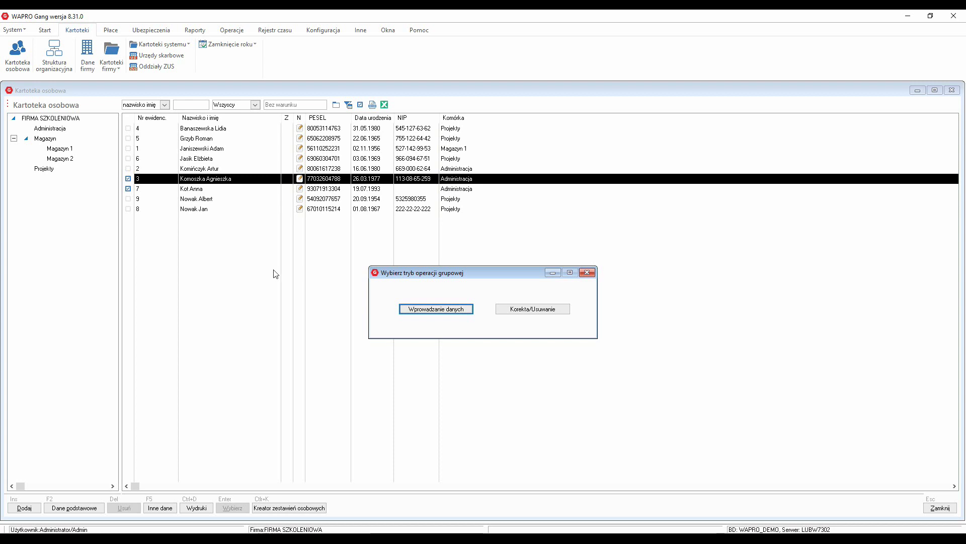
pyautogui.click(414, 309)
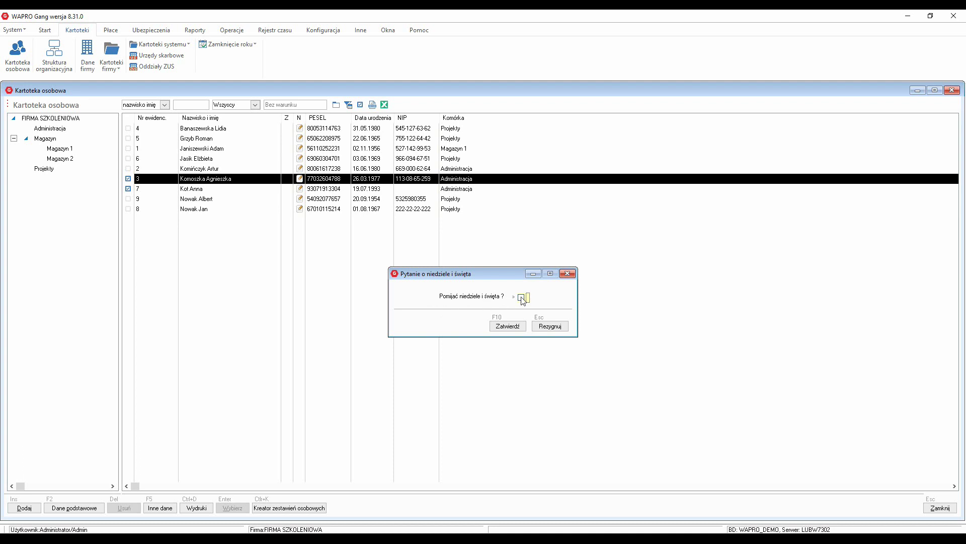
pyautogui.click(513, 328)
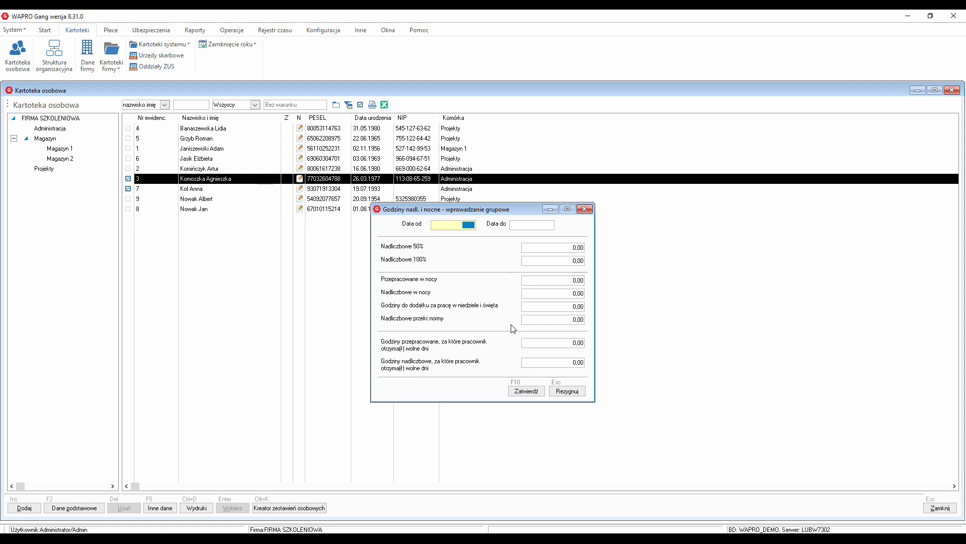
# - Enter 11.09.2018–15.09.2018 with 1 hour at 100% and 1 night overtime hour, and save
pyautogui.write('11.09.2018')
pyautogui.press('Tab')
pyautogui.write('15.09.2018')
pyautogui.click(583, 260)
pyautogui.write('1')
pyautogui.click(586, 293)
pyautogui.write('1')
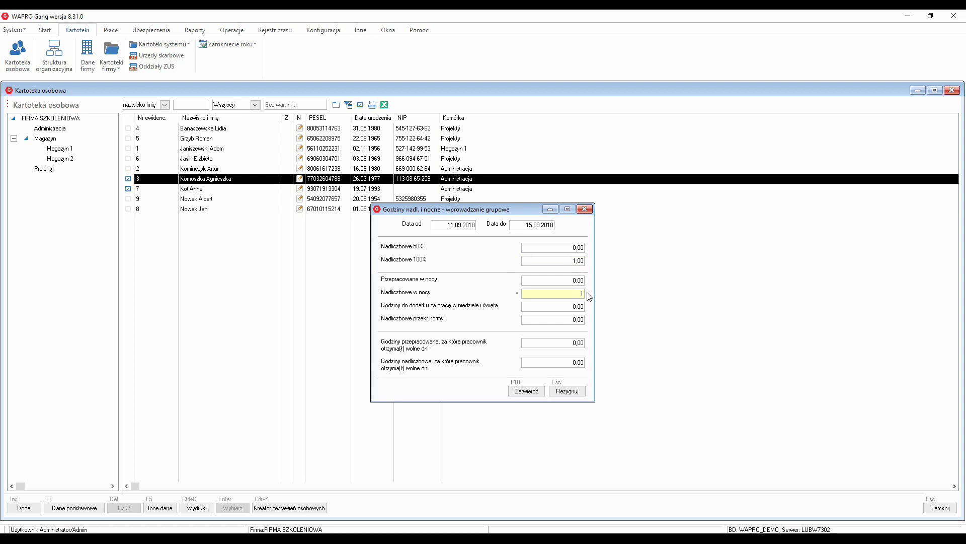
pyautogui.click(535, 392)
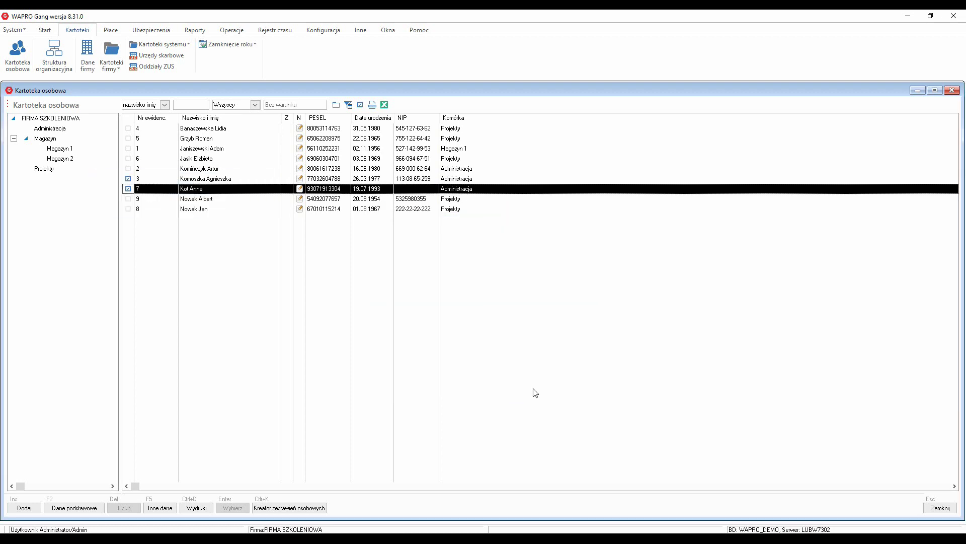
# - Run a group overtime correction for 11.09.2018–11.09.2018 with 2 hours at 100% and 2 night hours
pyautogui.rightClick(220, 182)
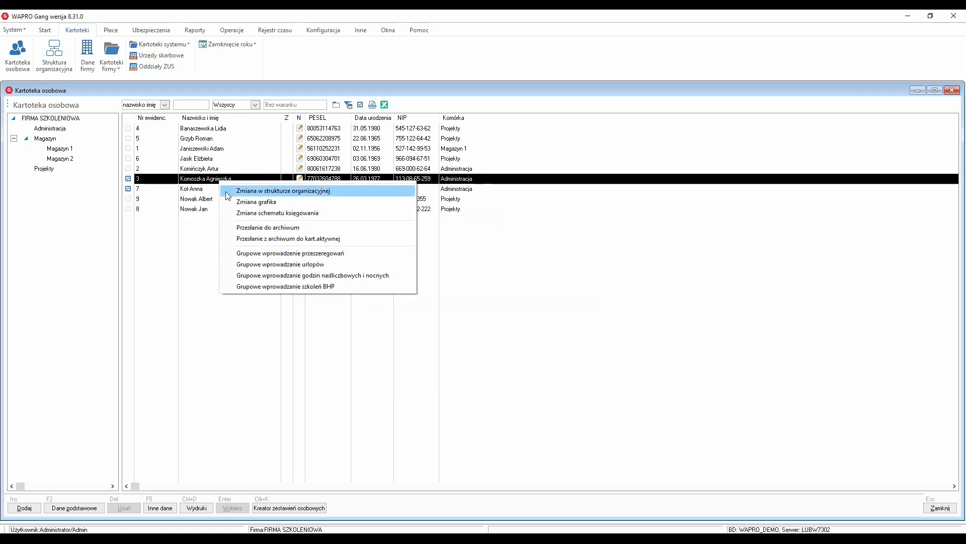
pyautogui.click(268, 276)
pyautogui.press('Return')
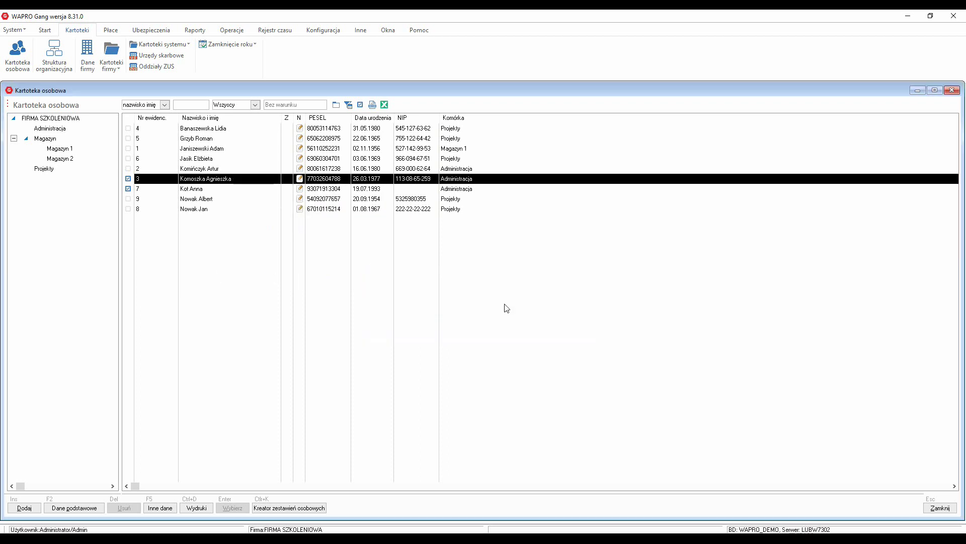
pyautogui.write('11.09.2018')
pyautogui.press('Tab')
pyautogui.write('11.0')
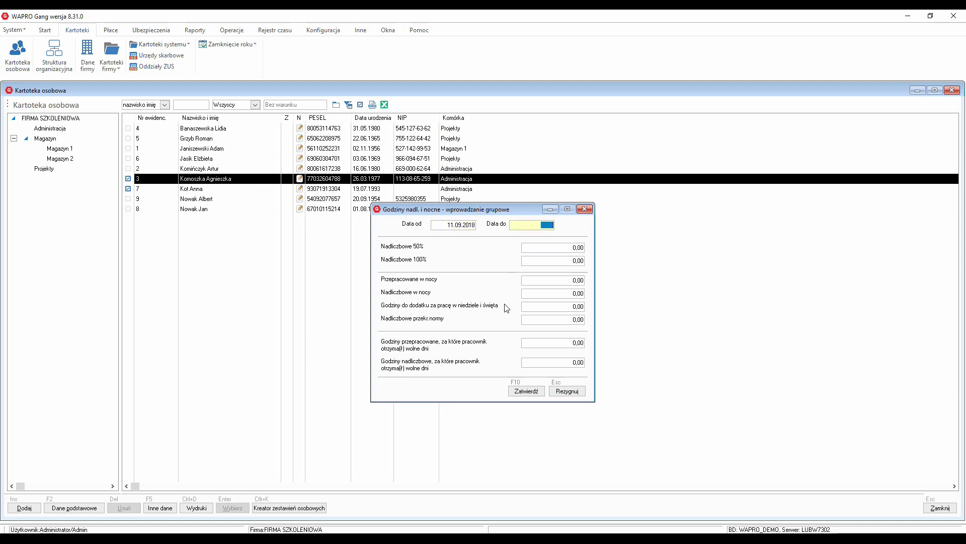
pyautogui.write('9.2018')
pyautogui.click(574, 260)
pyautogui.write('2')
pyautogui.click(575, 292)
pyautogui.write('2')
pyautogui.click(527, 392)
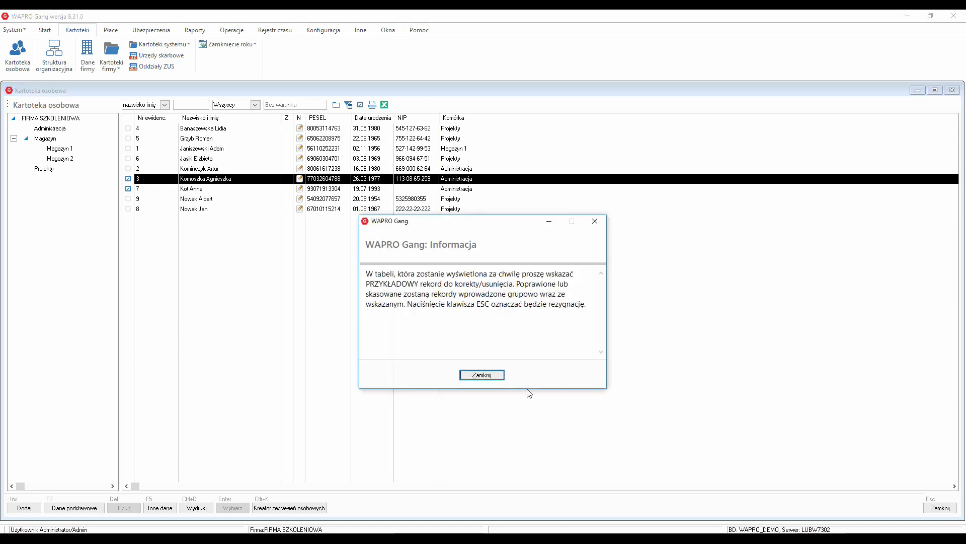
pyautogui.click(492, 377)
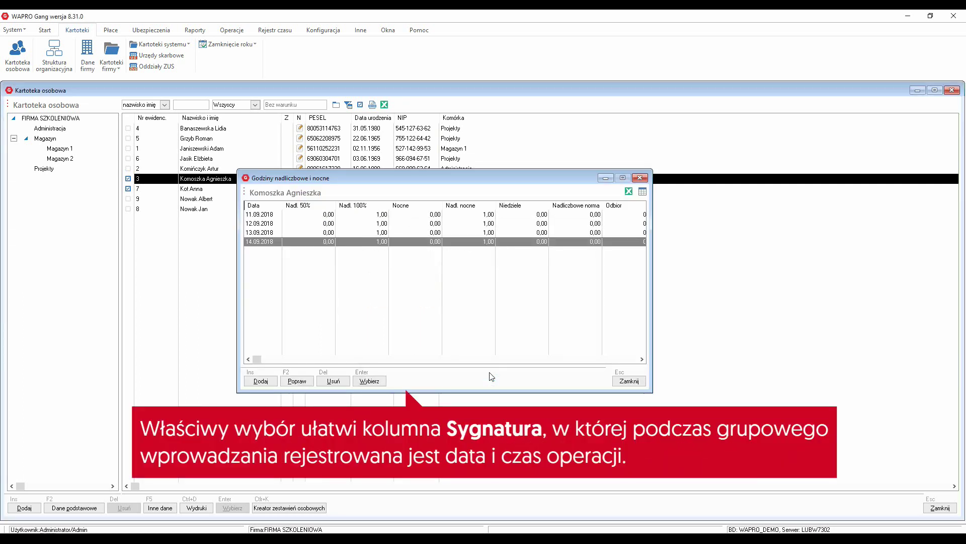
# - Pick the example group record to correct, then open the employee's overtime and night hours list
pyautogui.hscroll(3, 528, 362)
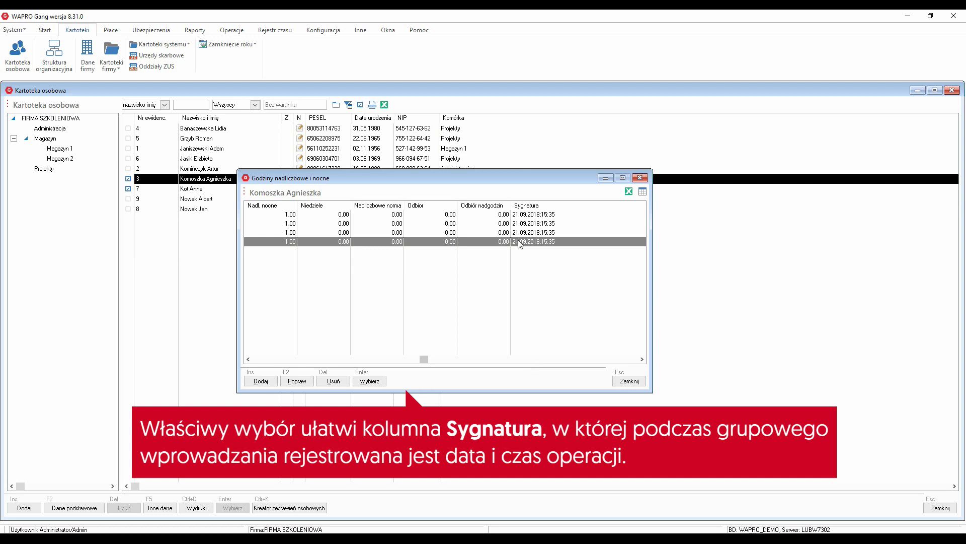
pyautogui.doubleClick(519, 215)
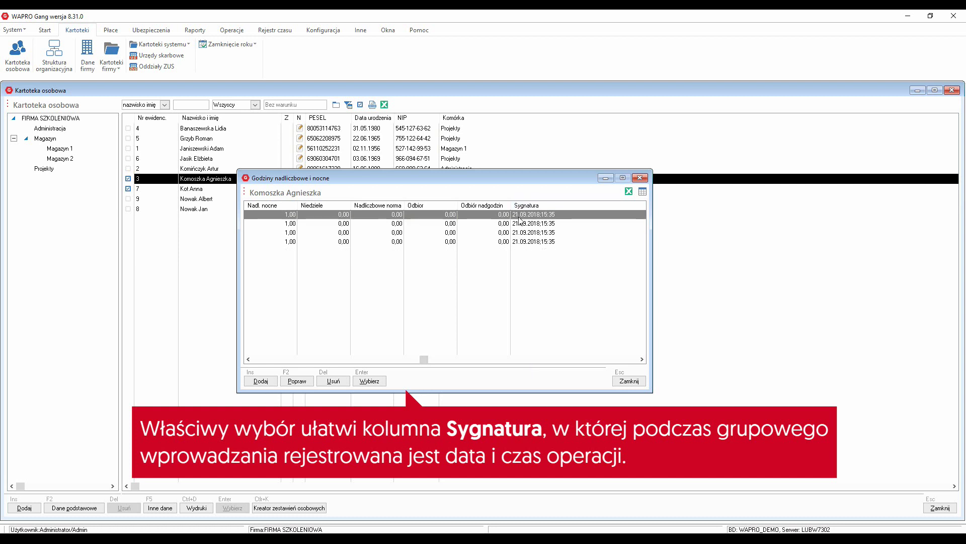
pyautogui.click(160, 508)
pyautogui.moveTo(274, 303)
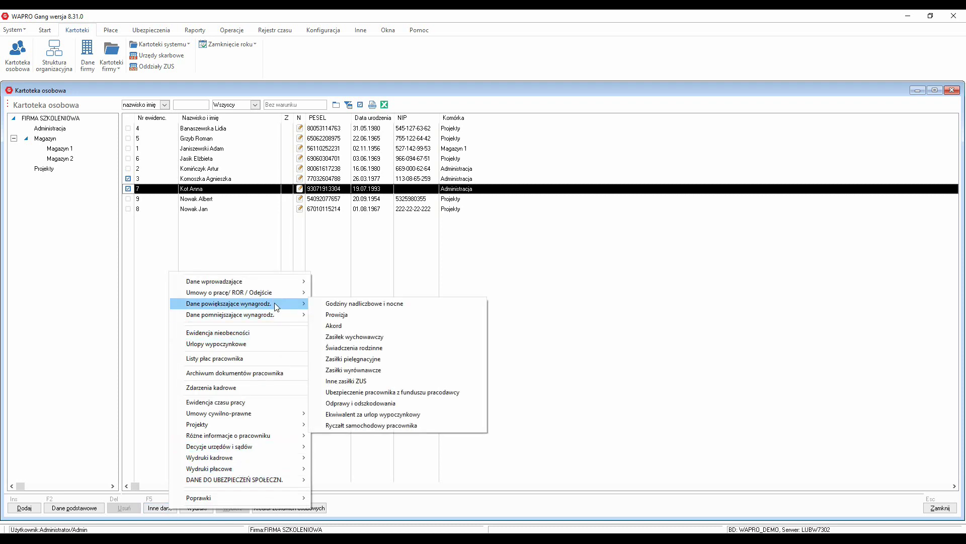
pyautogui.click(327, 303)
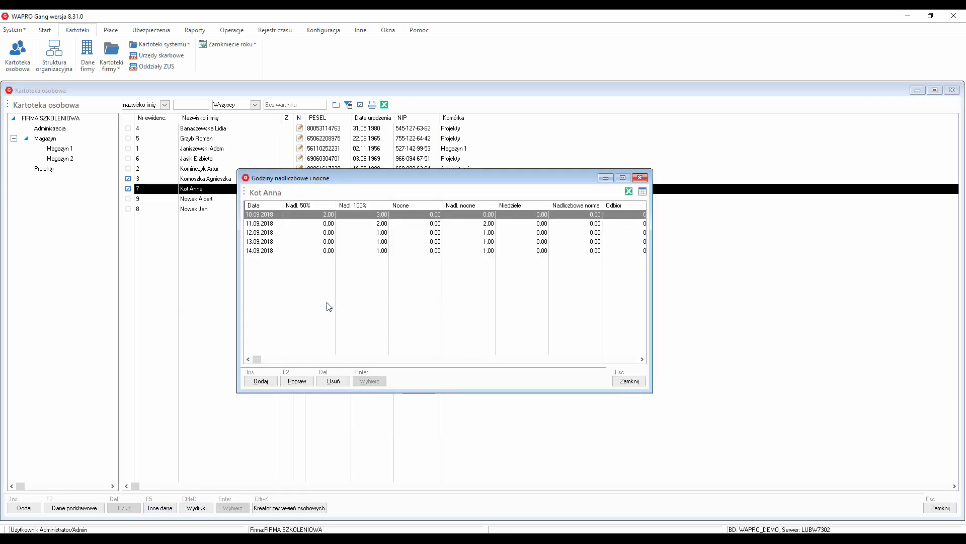